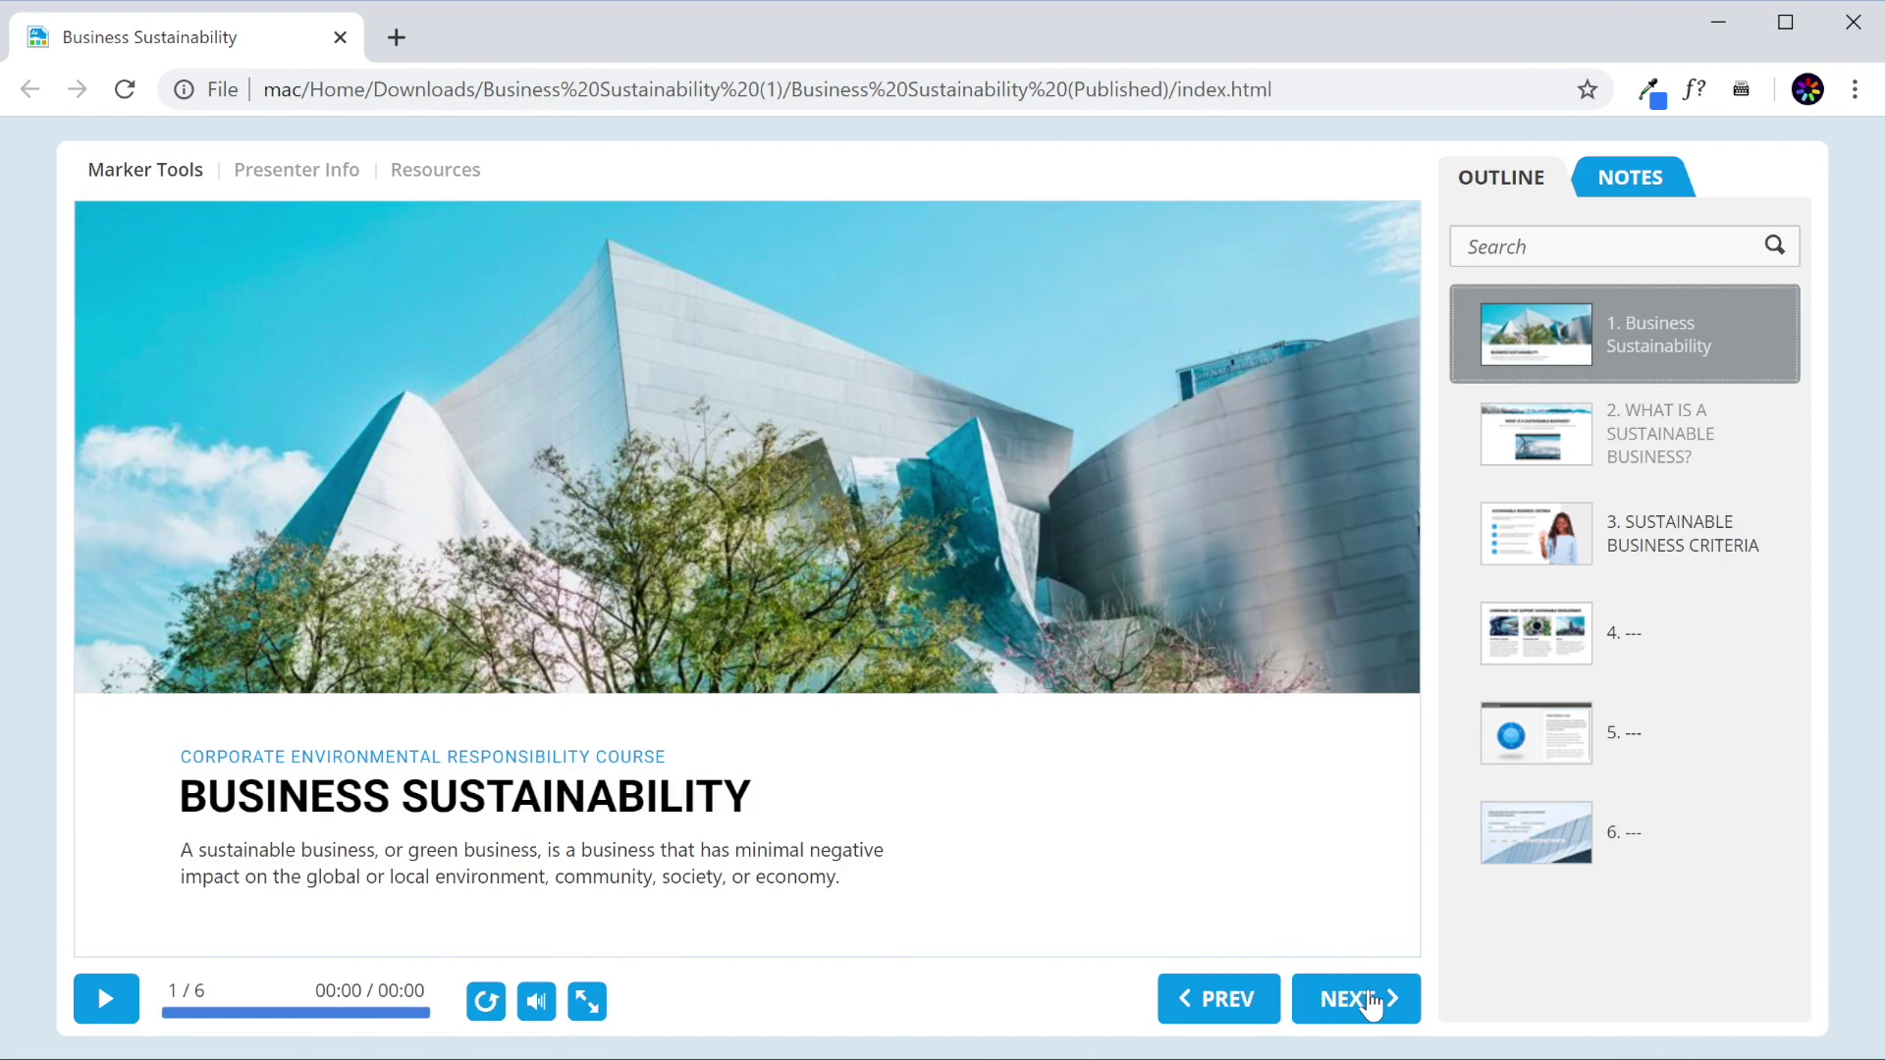
# Step: Advance the published course to slide 5, Triple Bottom Line, and reveal its People and Profit sections
pyautogui.click(1359, 1000)
pyautogui.click(1359, 999)
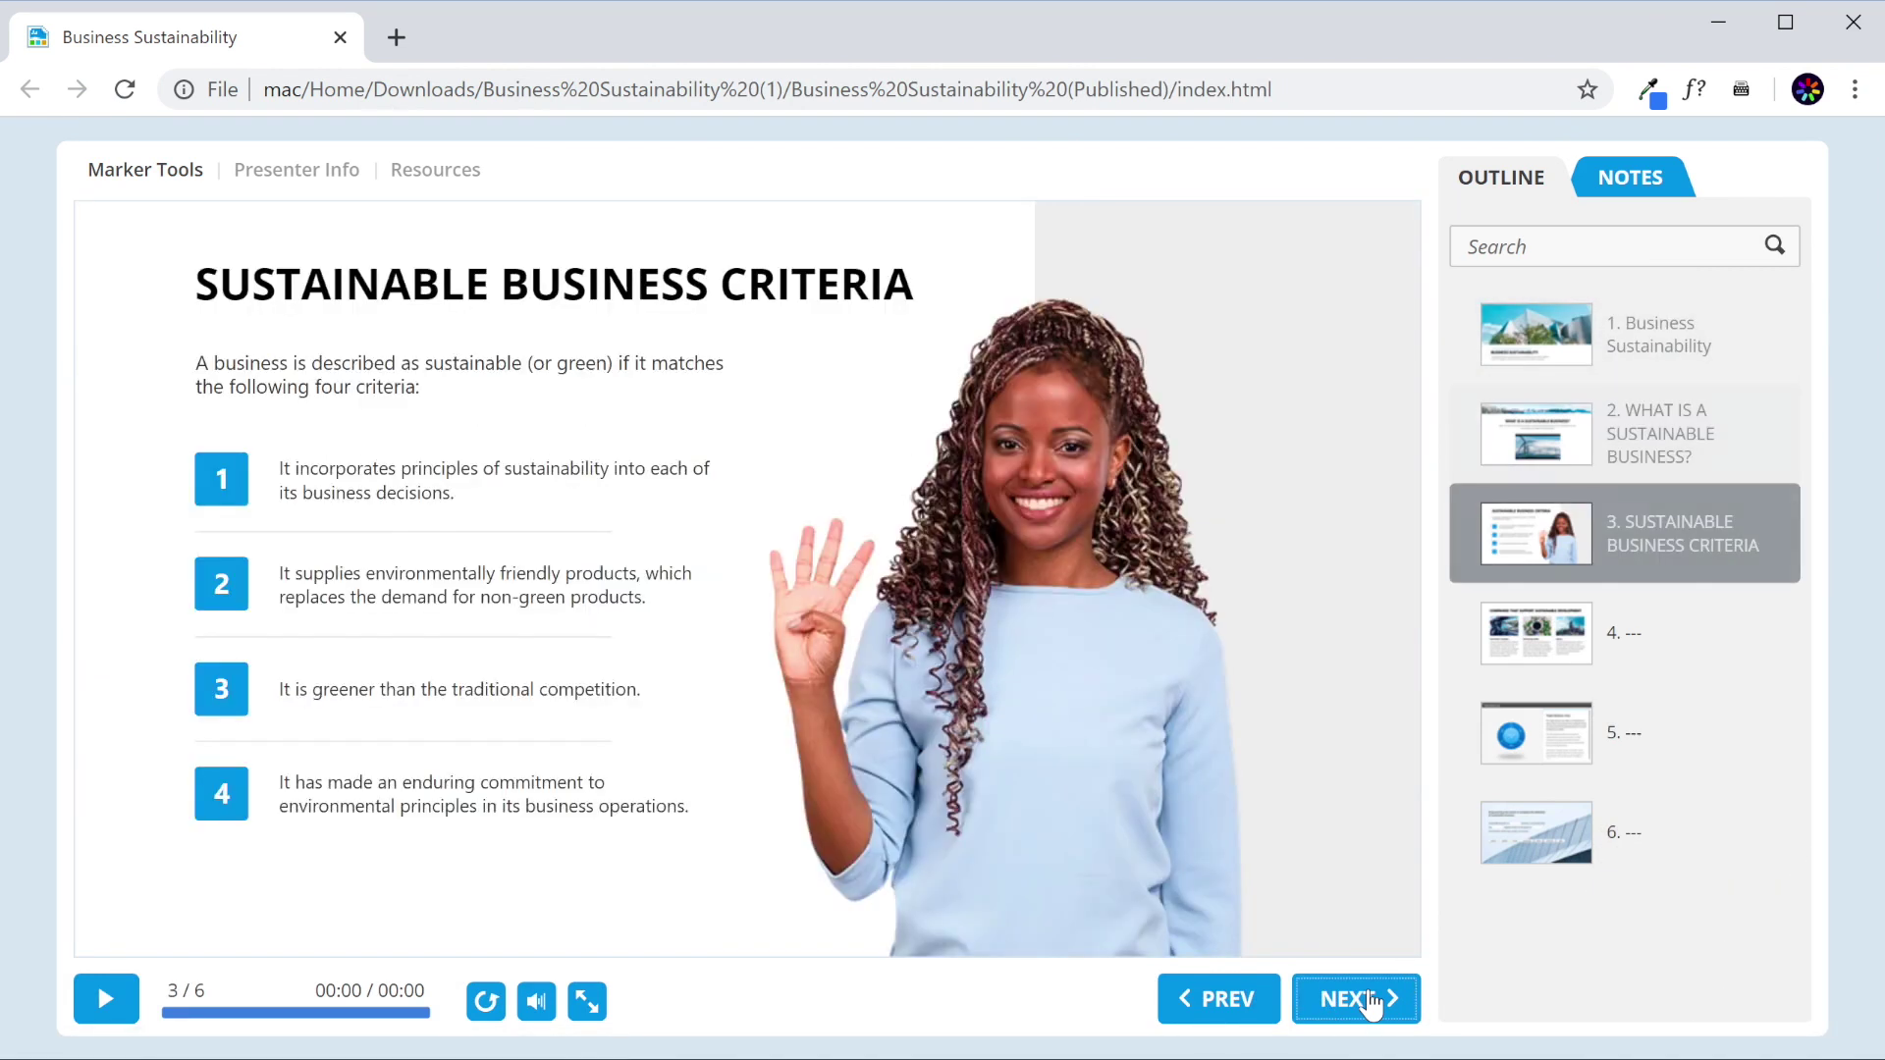
pyautogui.click(1359, 999)
pyautogui.click(1359, 999)
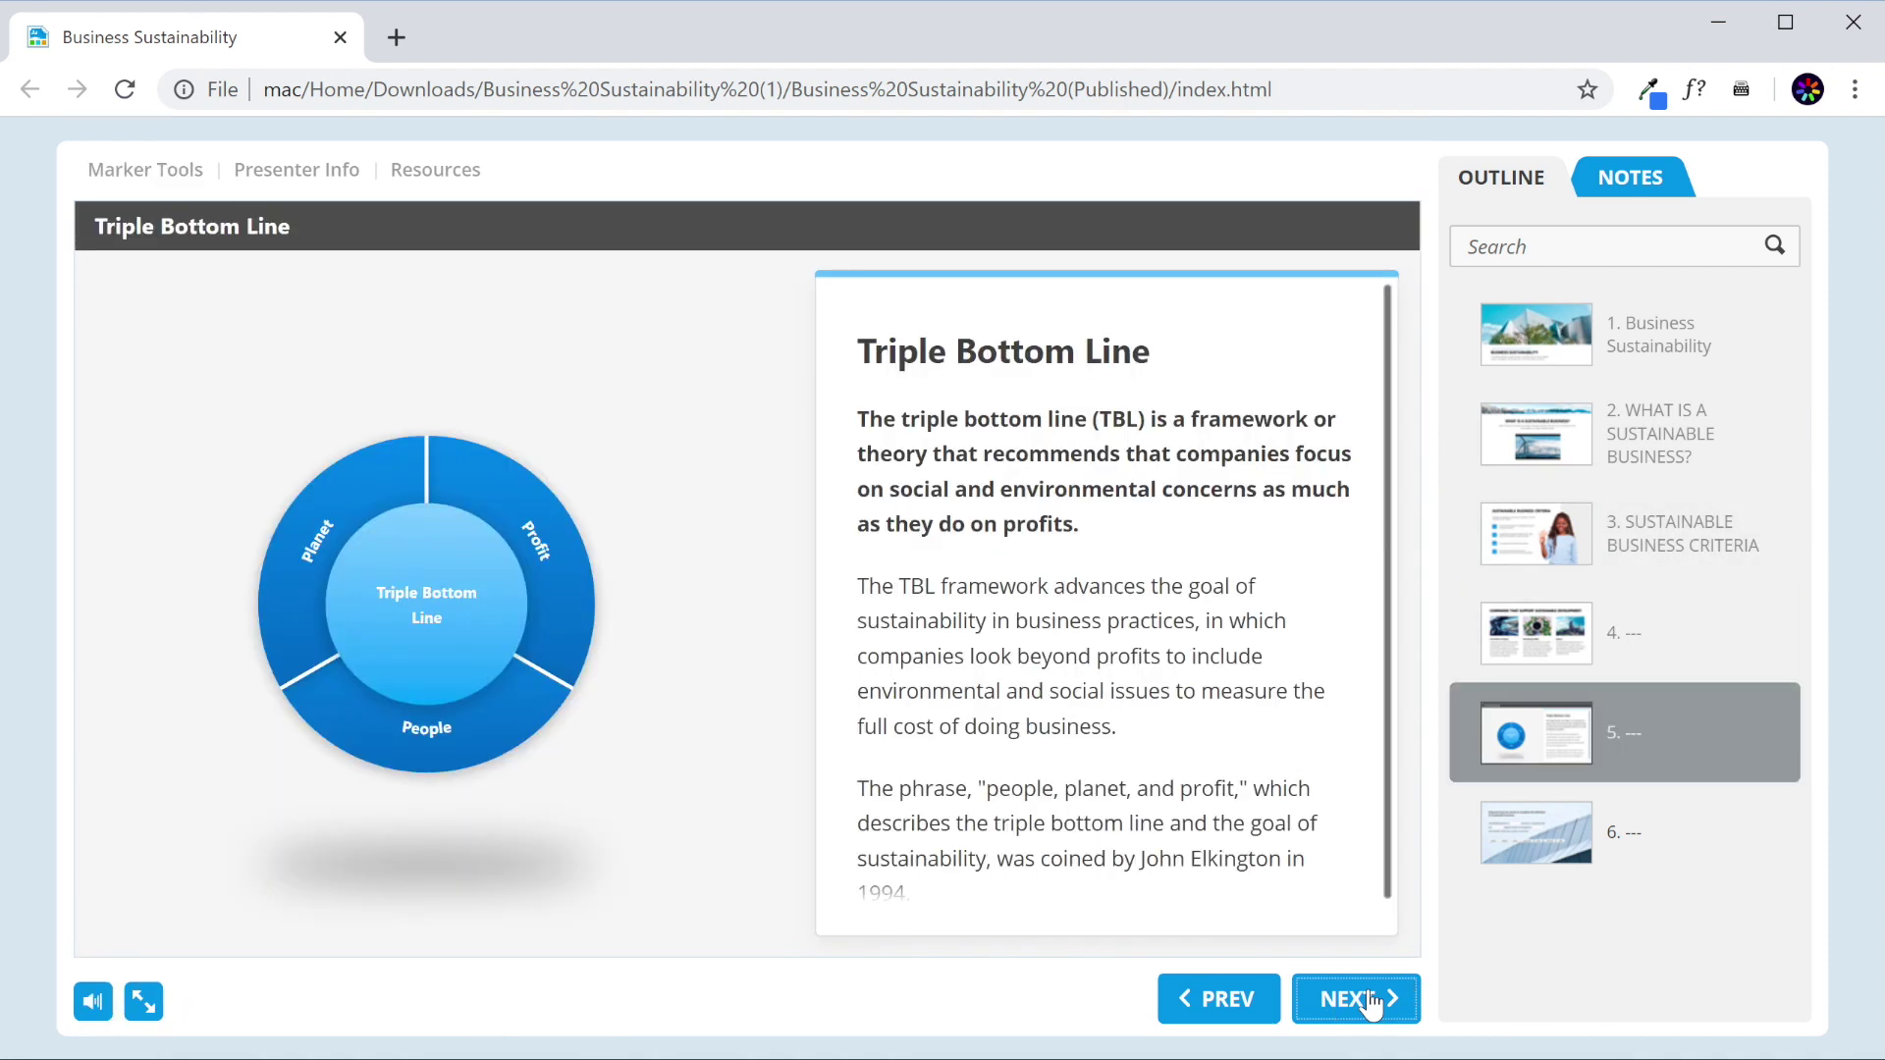
pyautogui.click(535, 719)
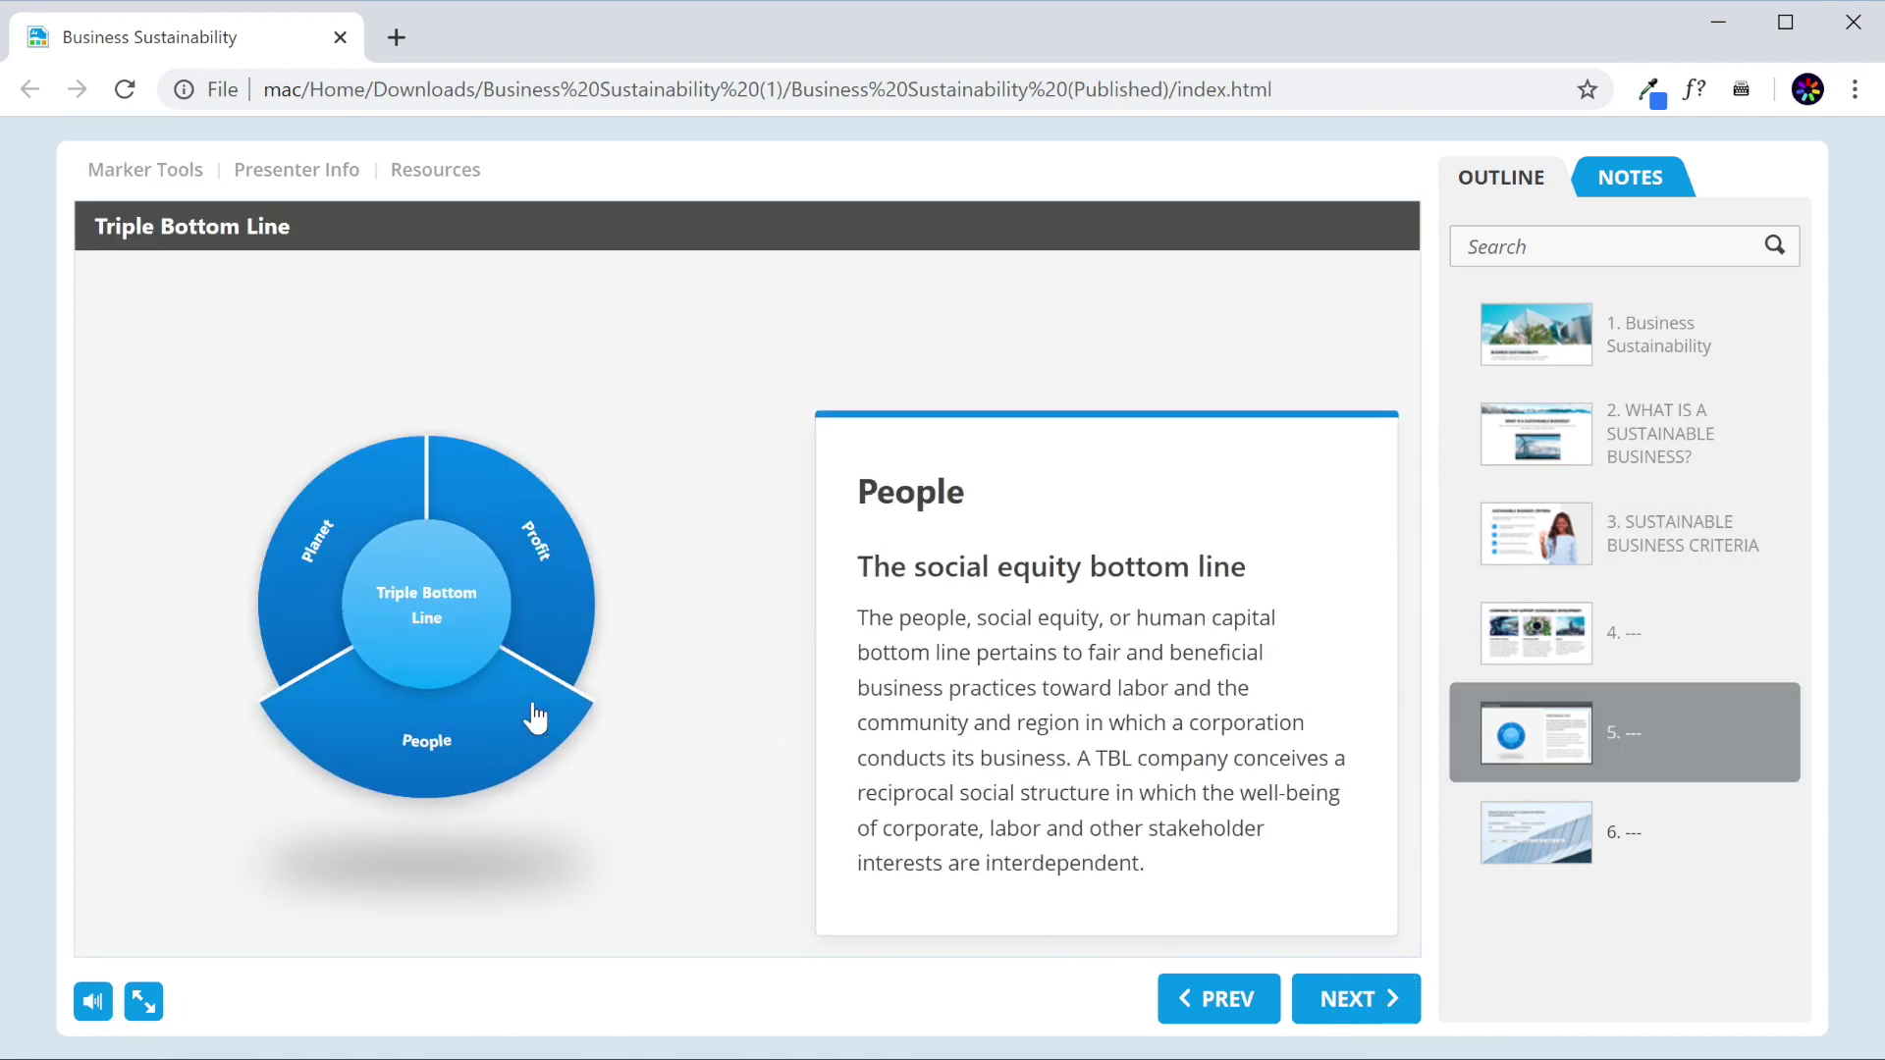
pyautogui.click(576, 639)
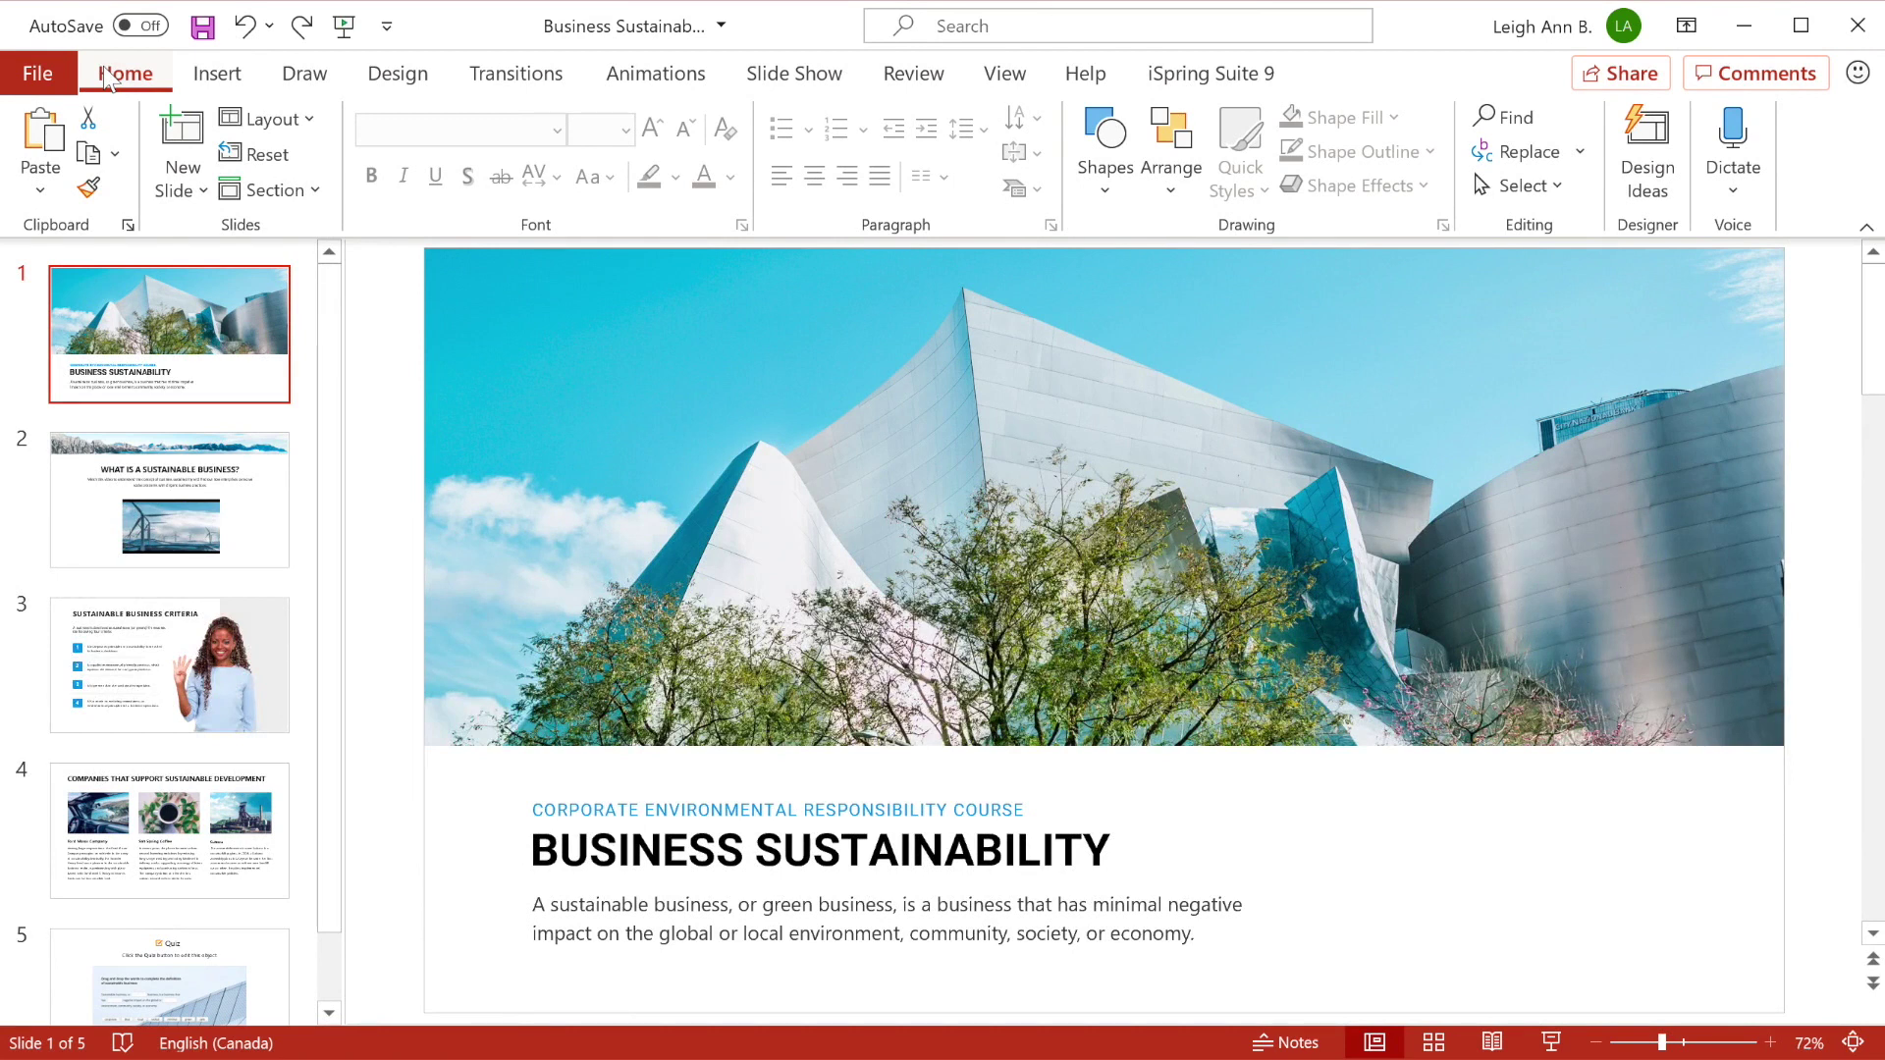
# Step: Review slides 2–4, then open iSpring Suite 9's Slide Properties window
pyautogui.click(175, 495)
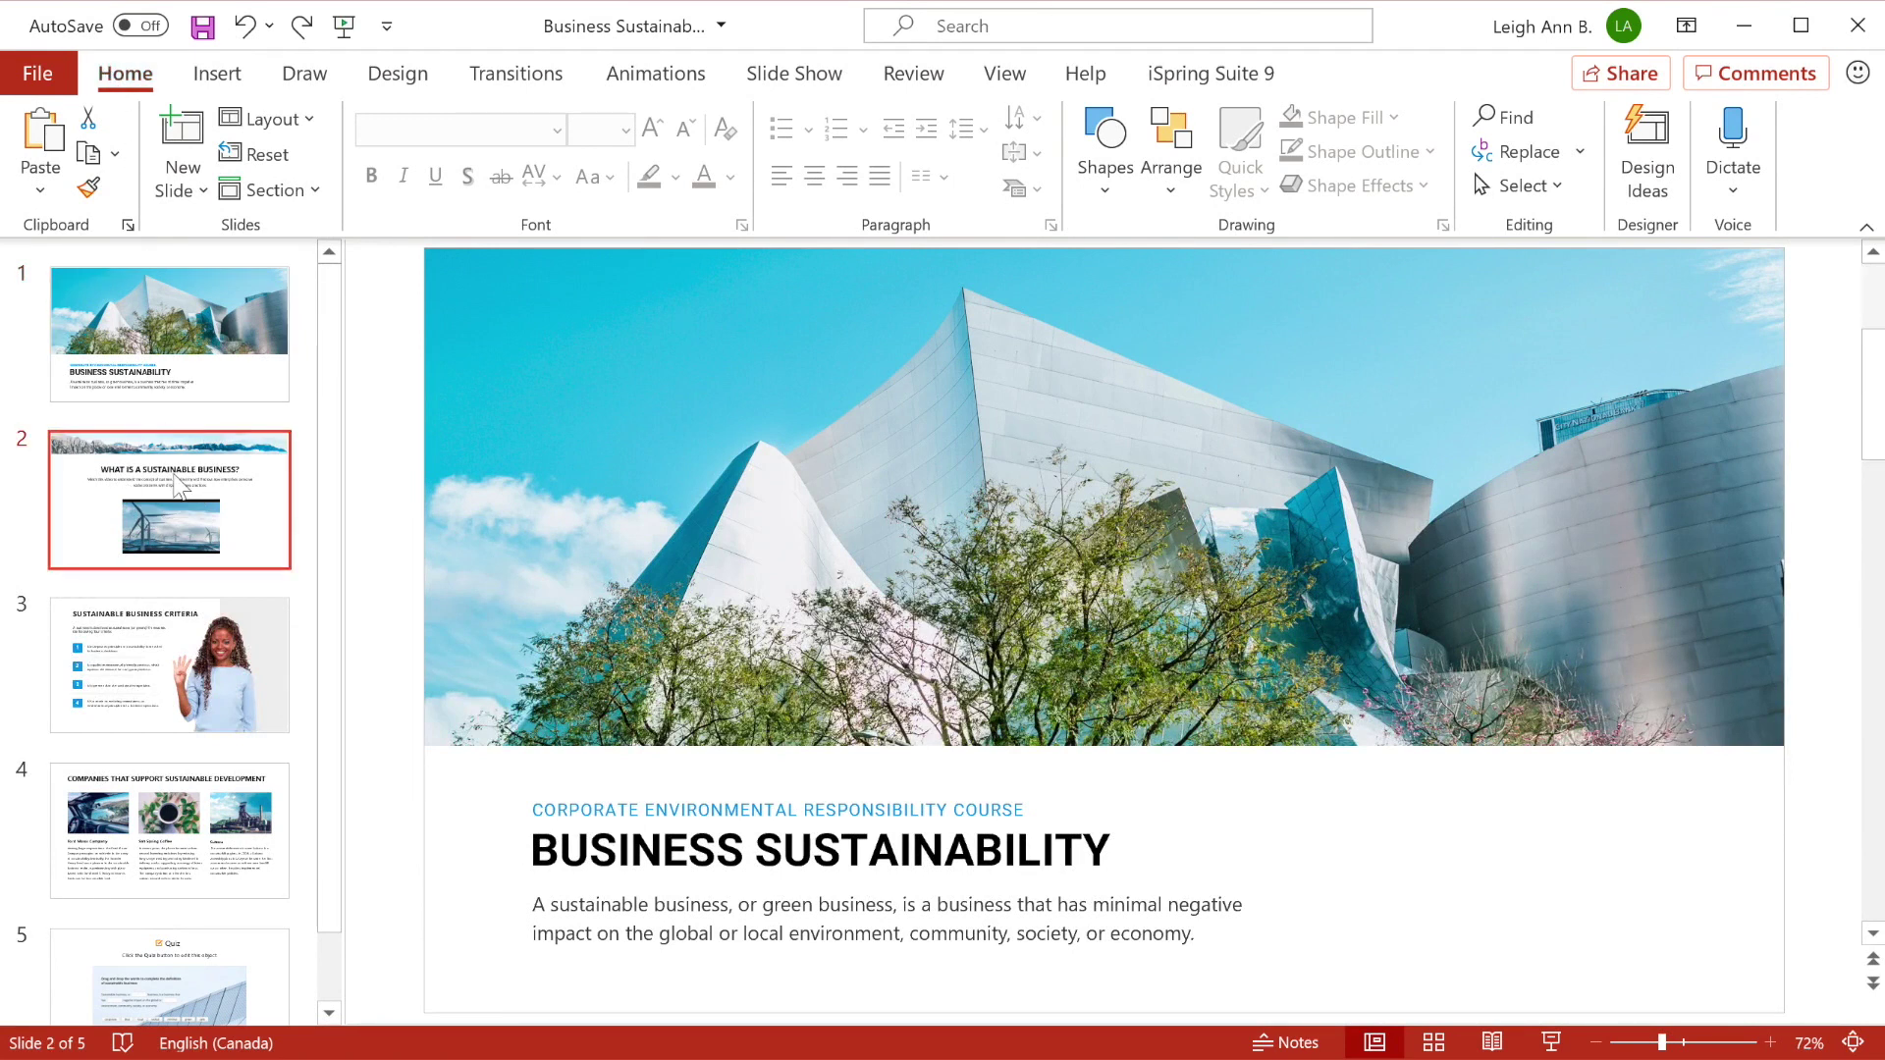
pyautogui.click(178, 621)
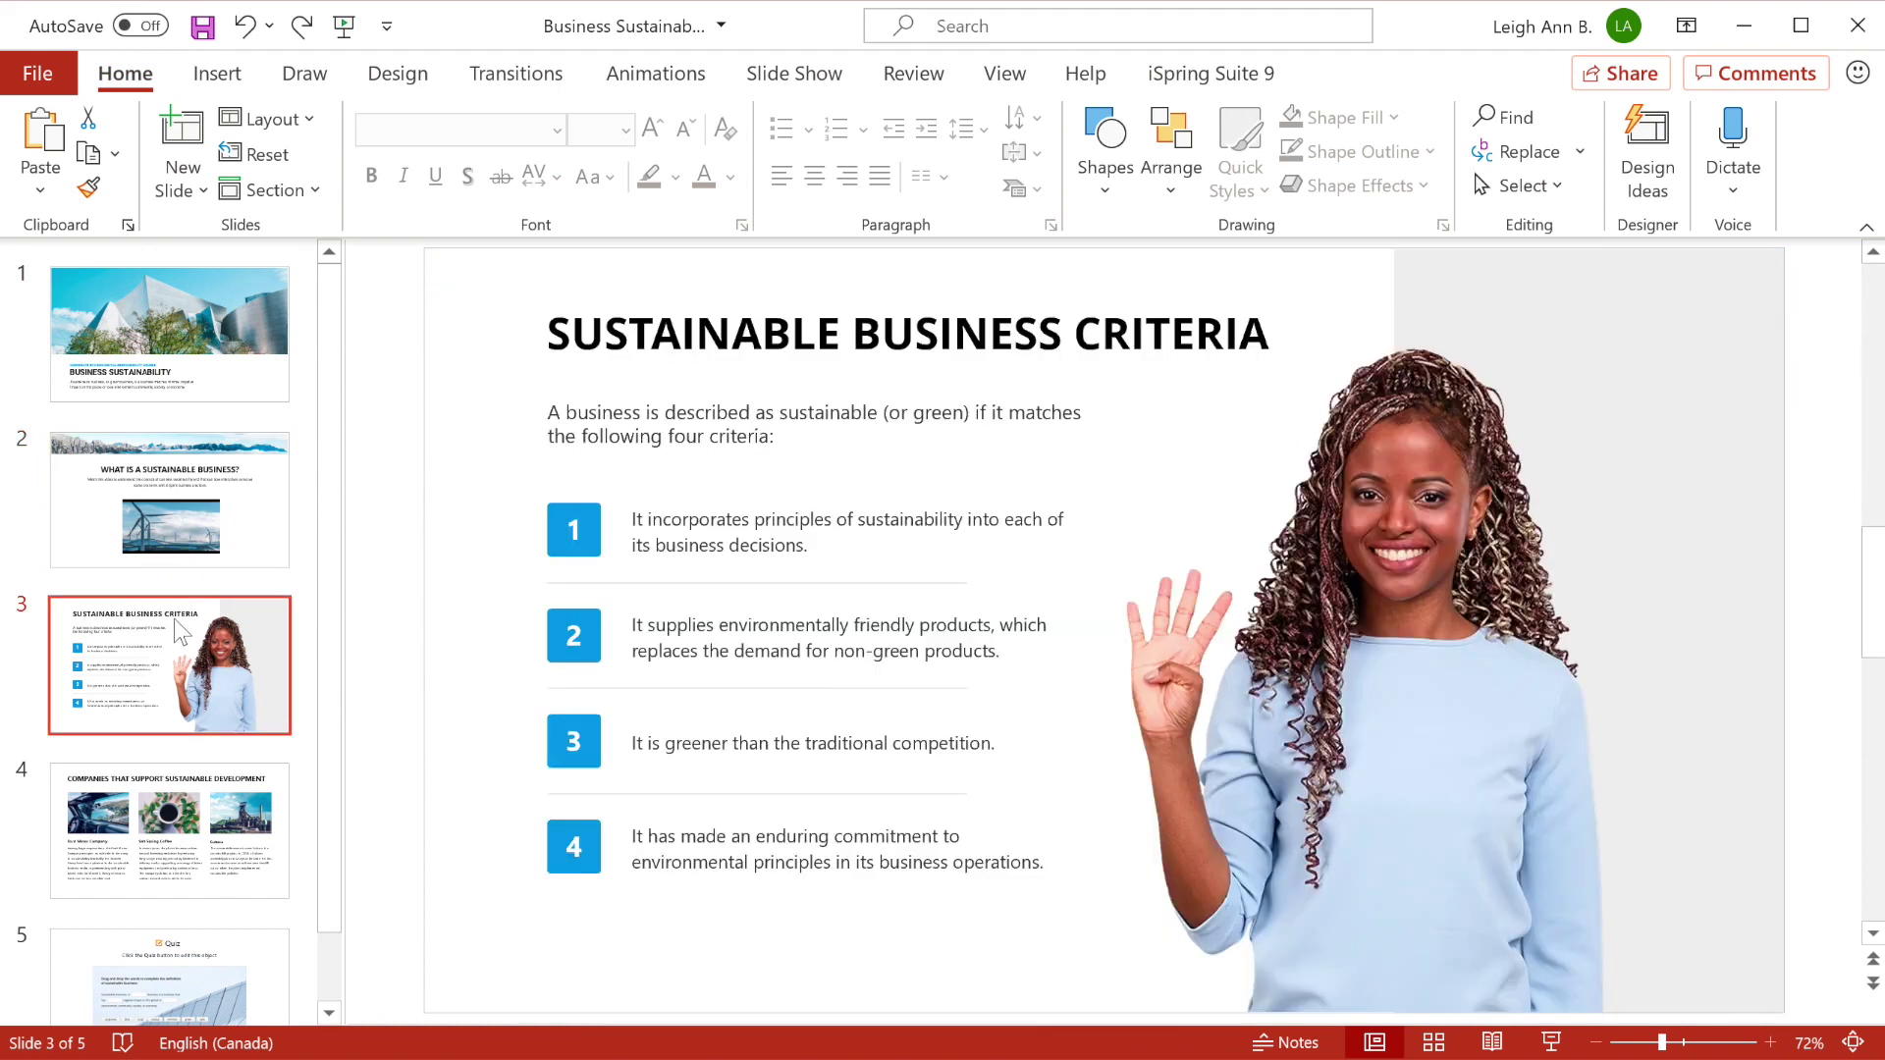
pyautogui.click(182, 798)
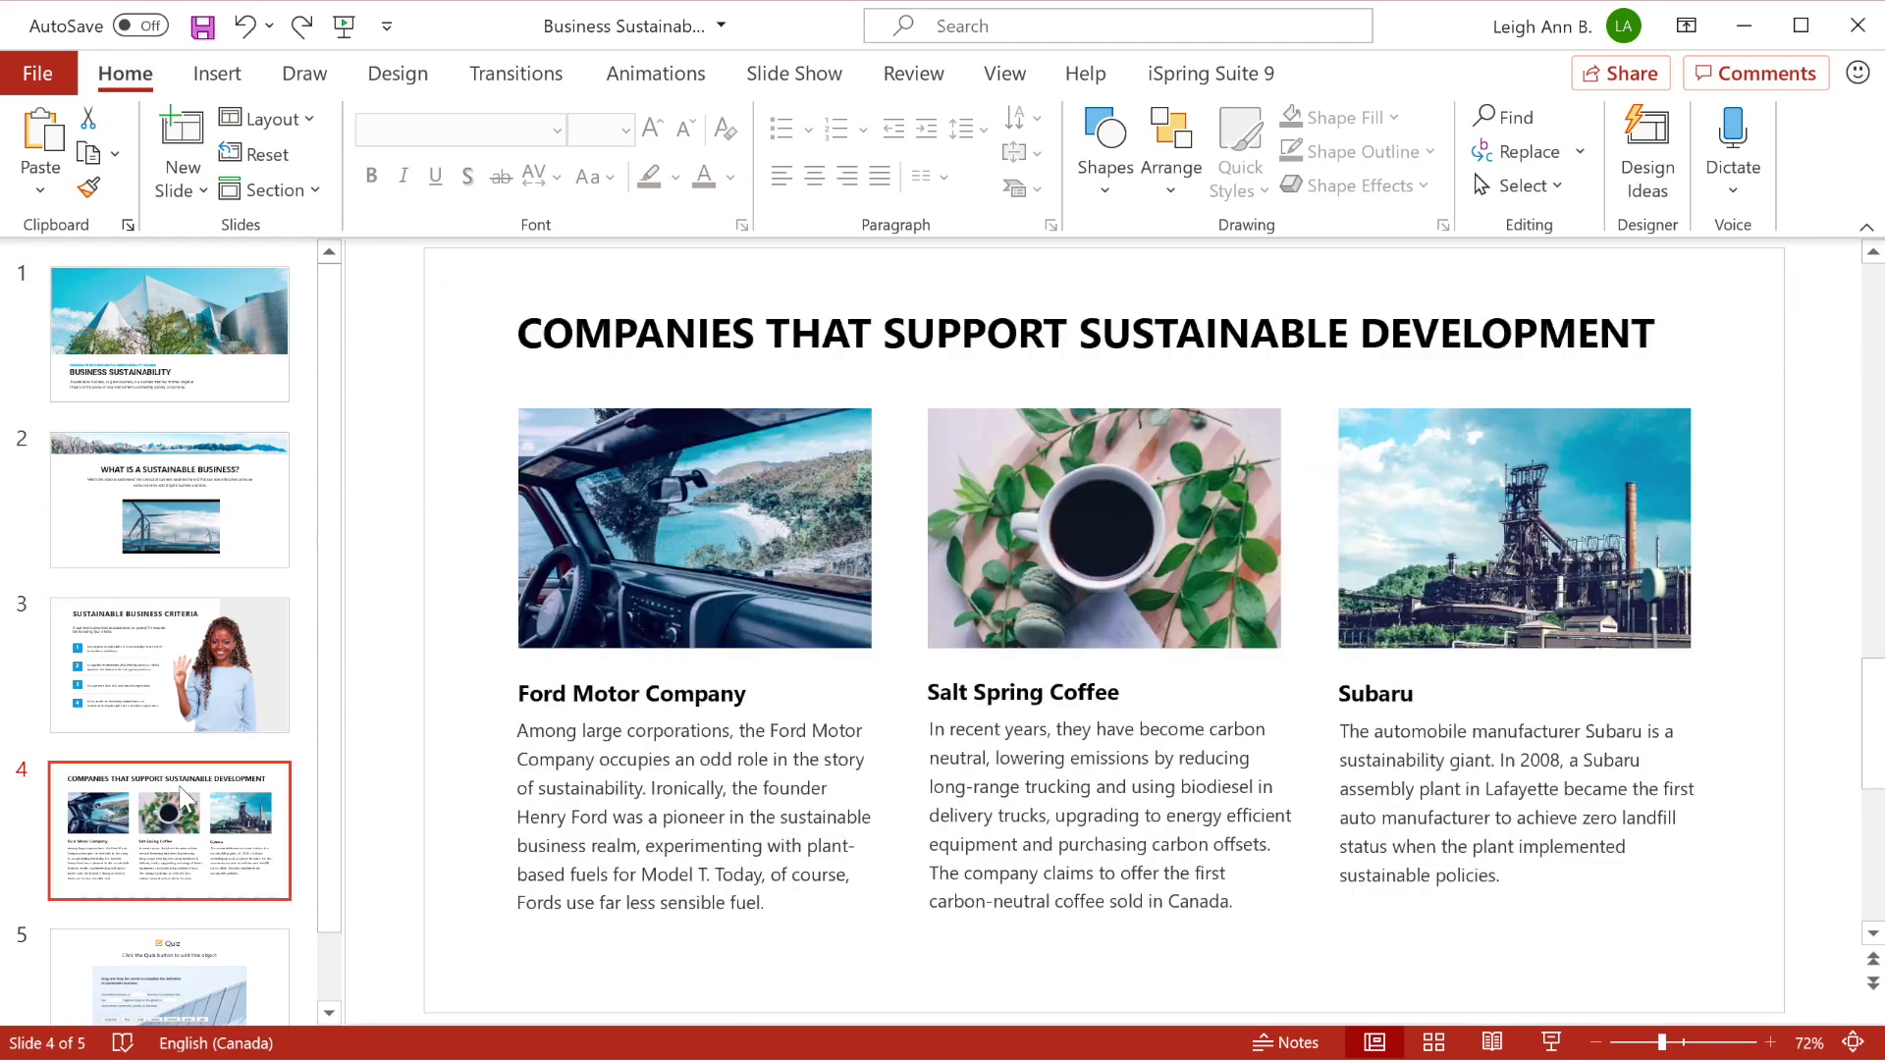
pyautogui.click(1207, 84)
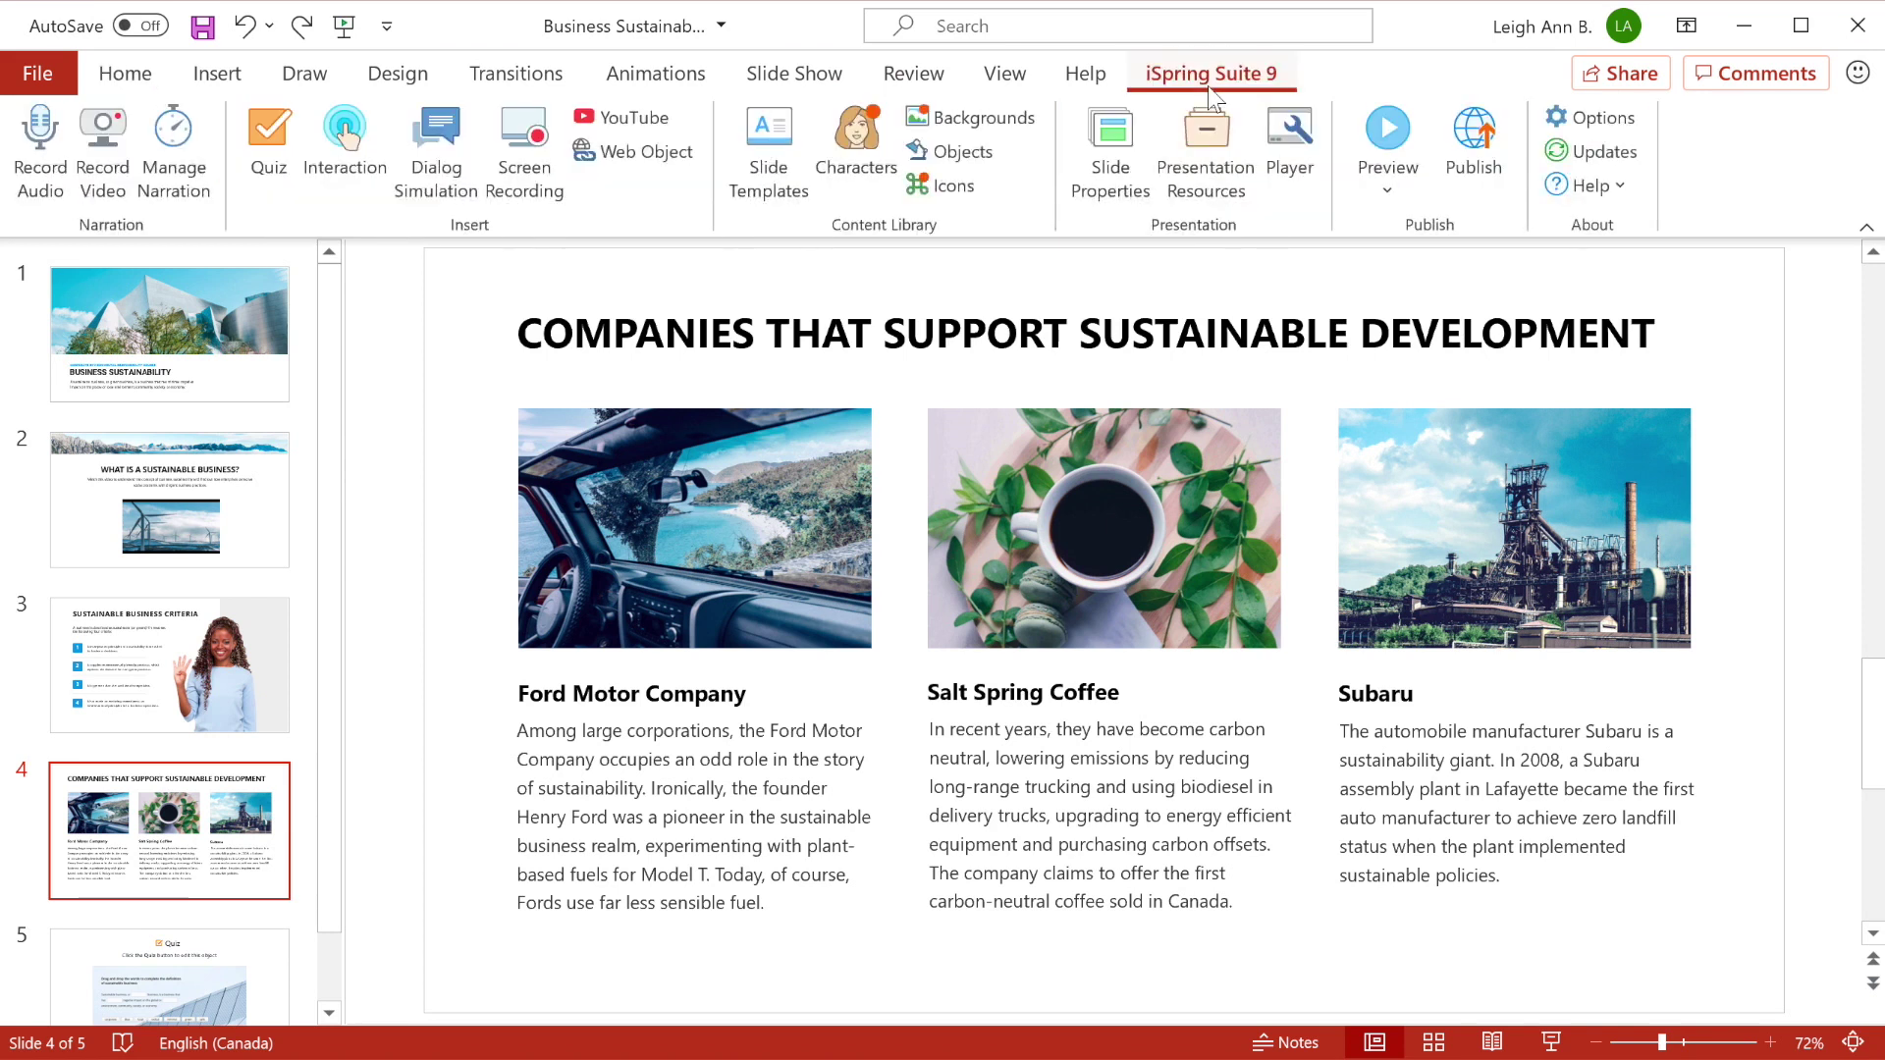
pyautogui.click(1108, 169)
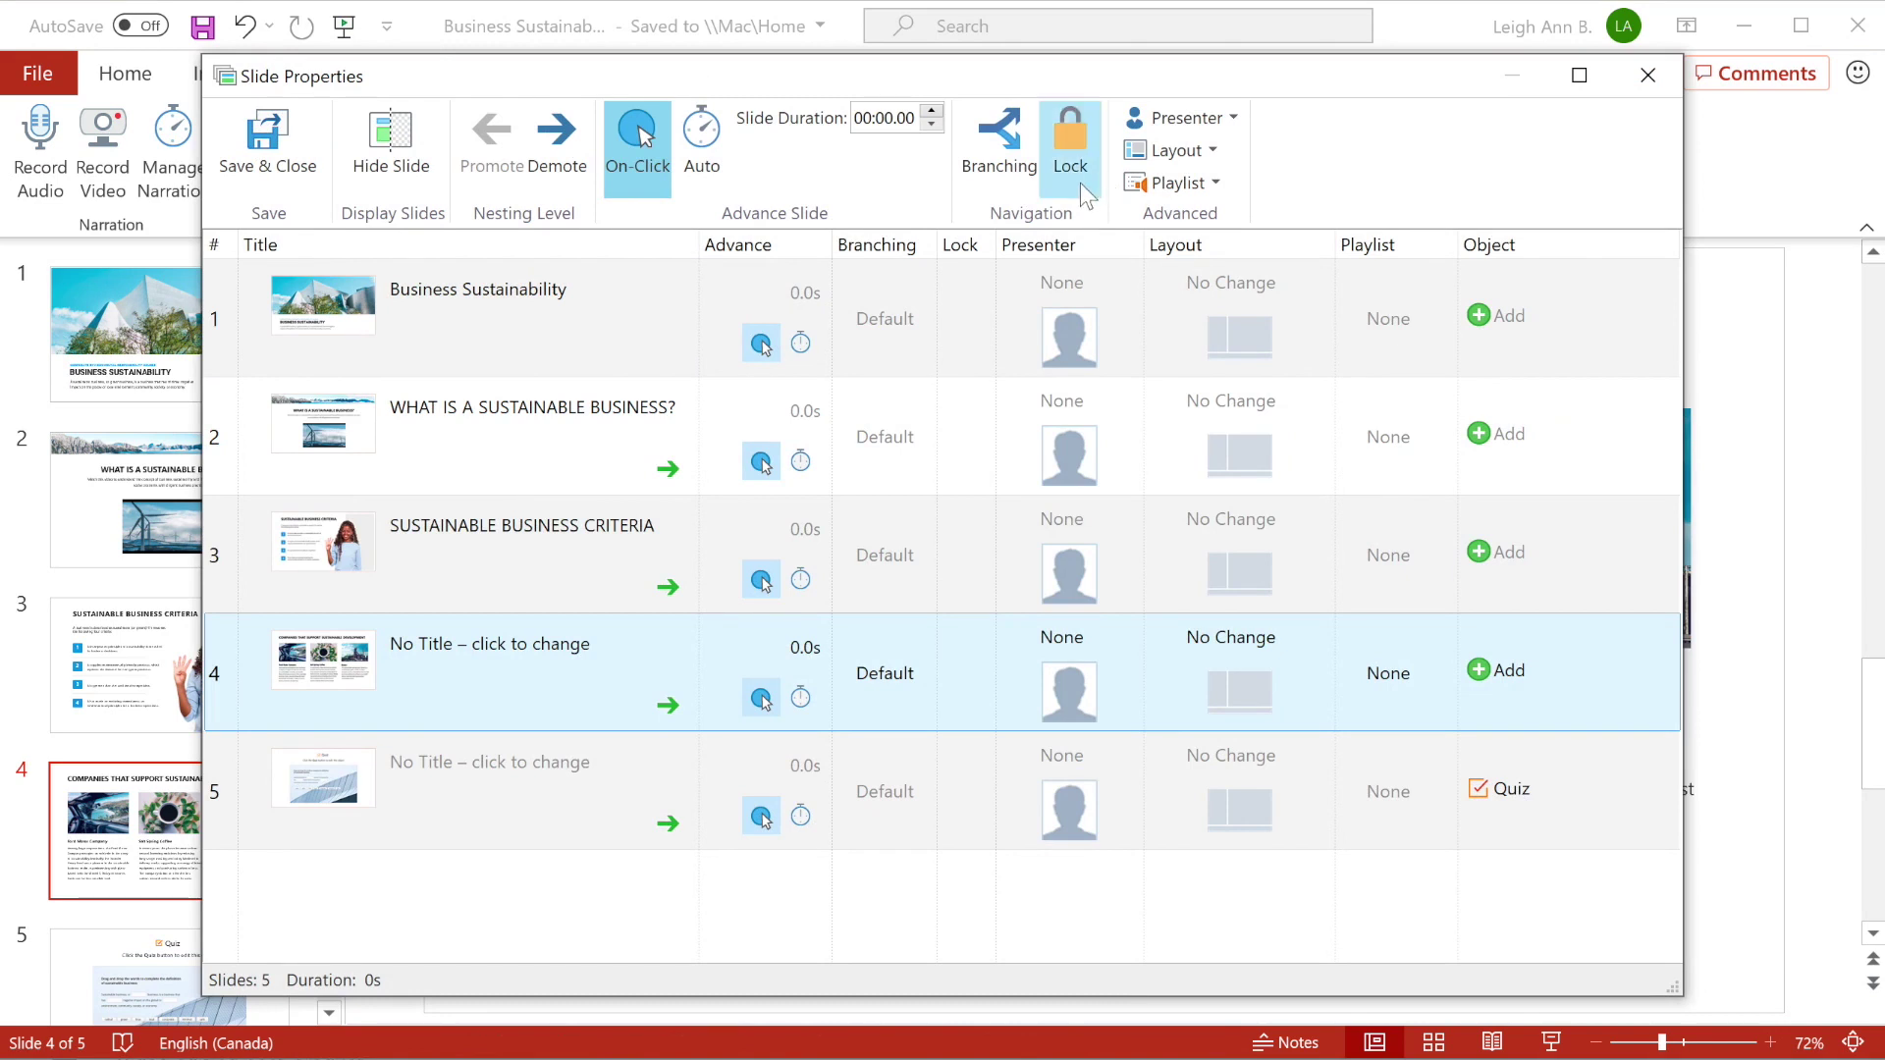
# Step: Set slide 4's branching to forward to slide 5 and backward to None
pyautogui.click(1015, 169)
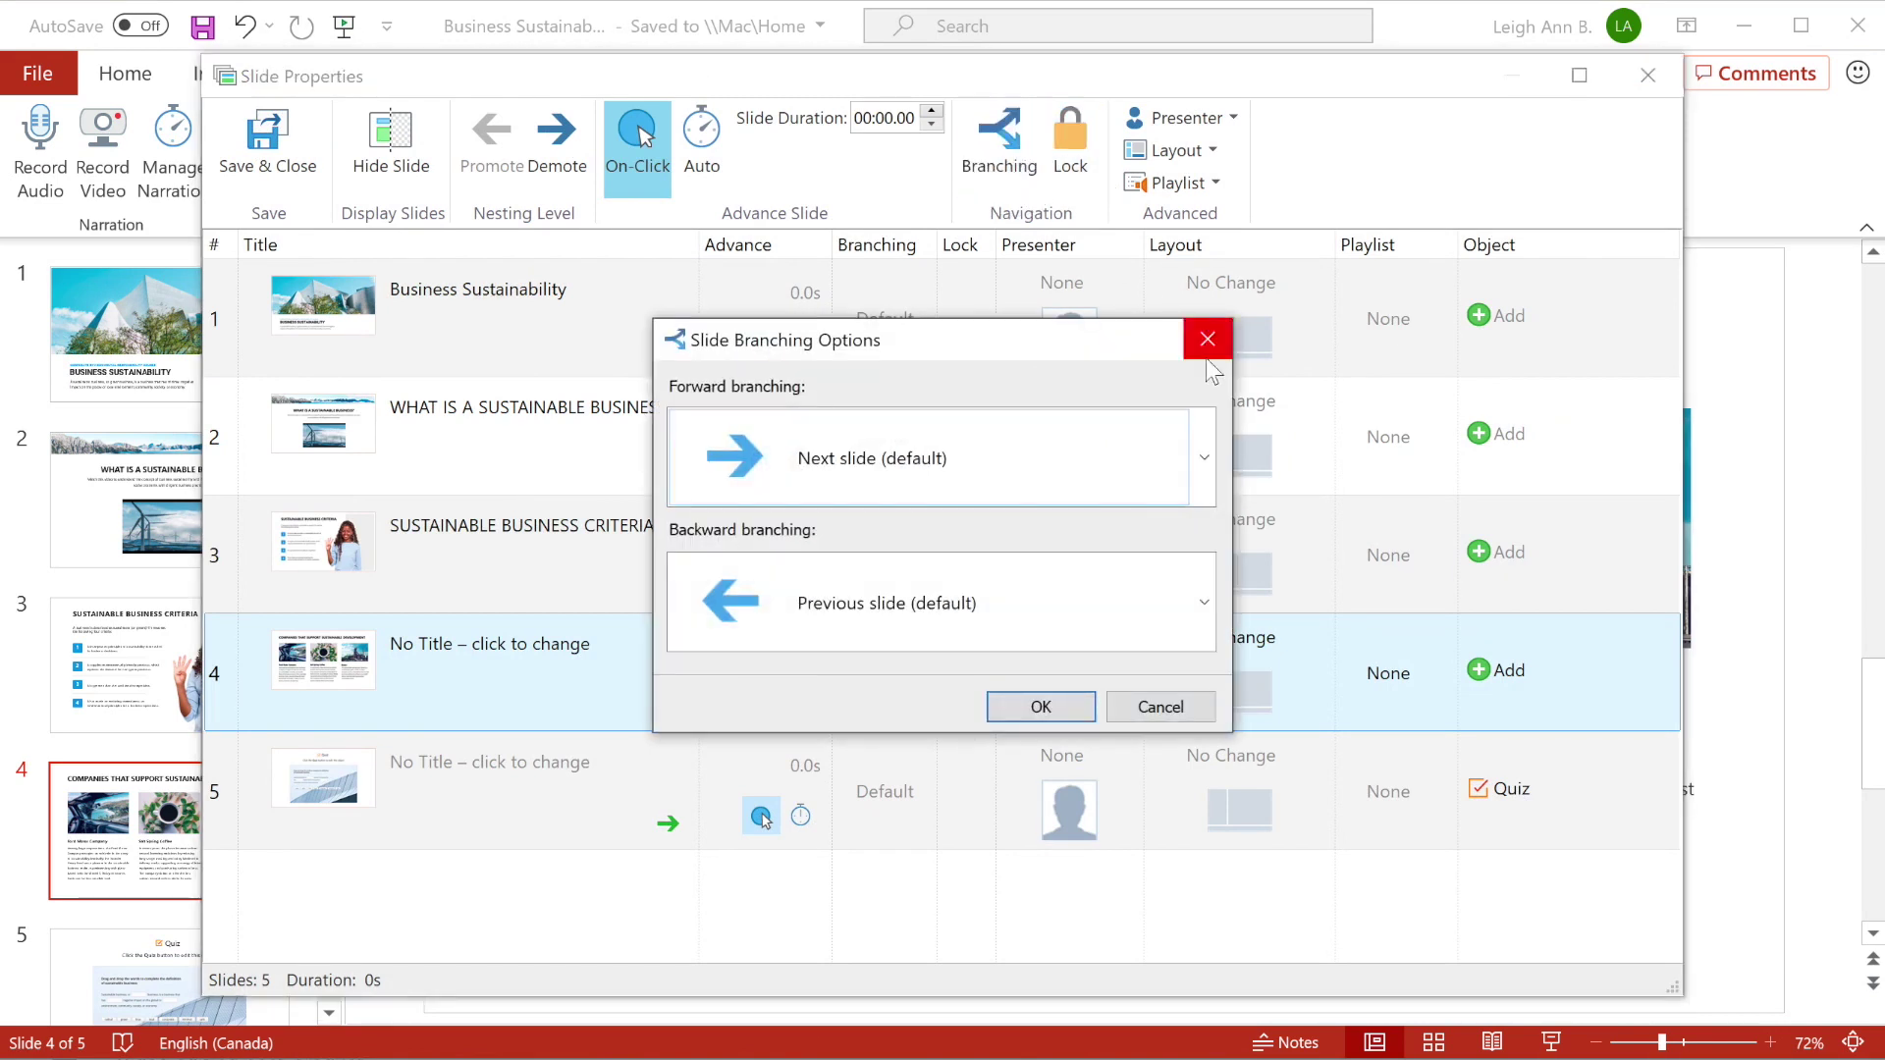
pyautogui.click(1207, 454)
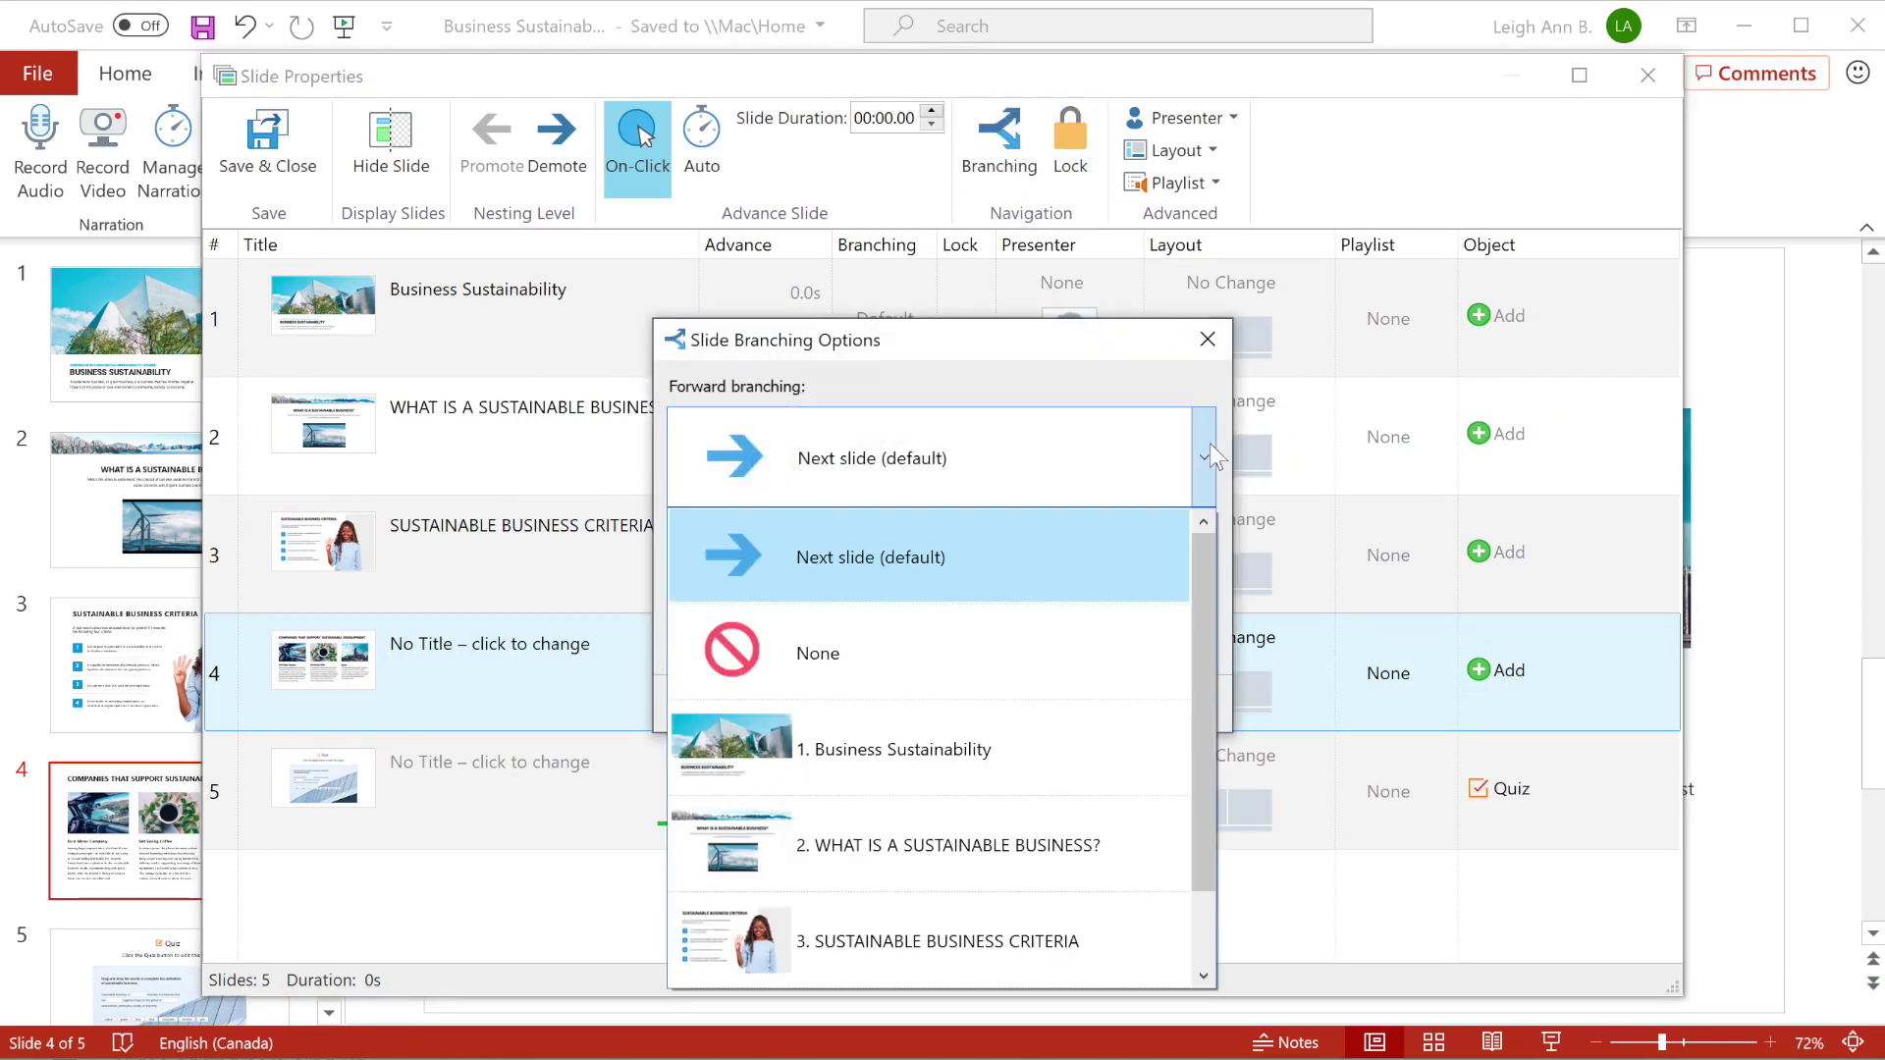
pyautogui.moveTo(1200, 591); pyautogui.dragTo(1208, 639)
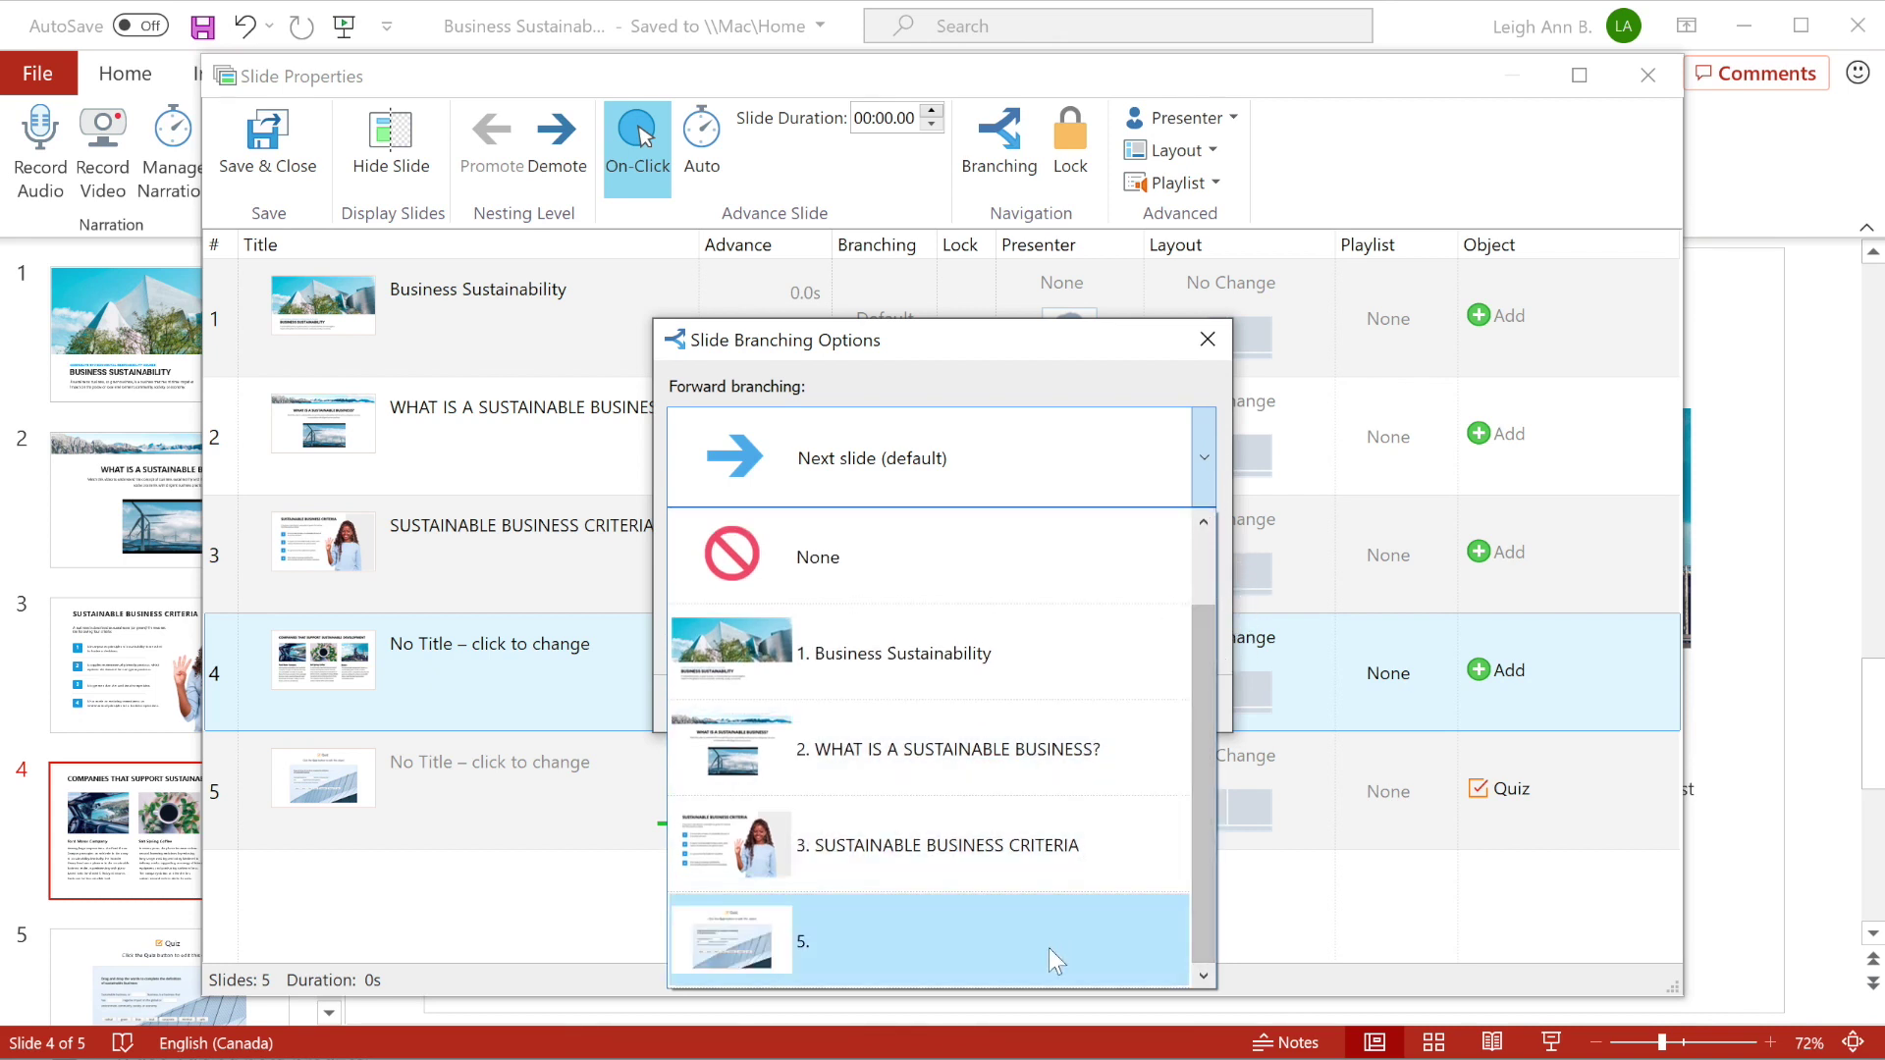
pyautogui.click(1049, 947)
pyautogui.click(1203, 624)
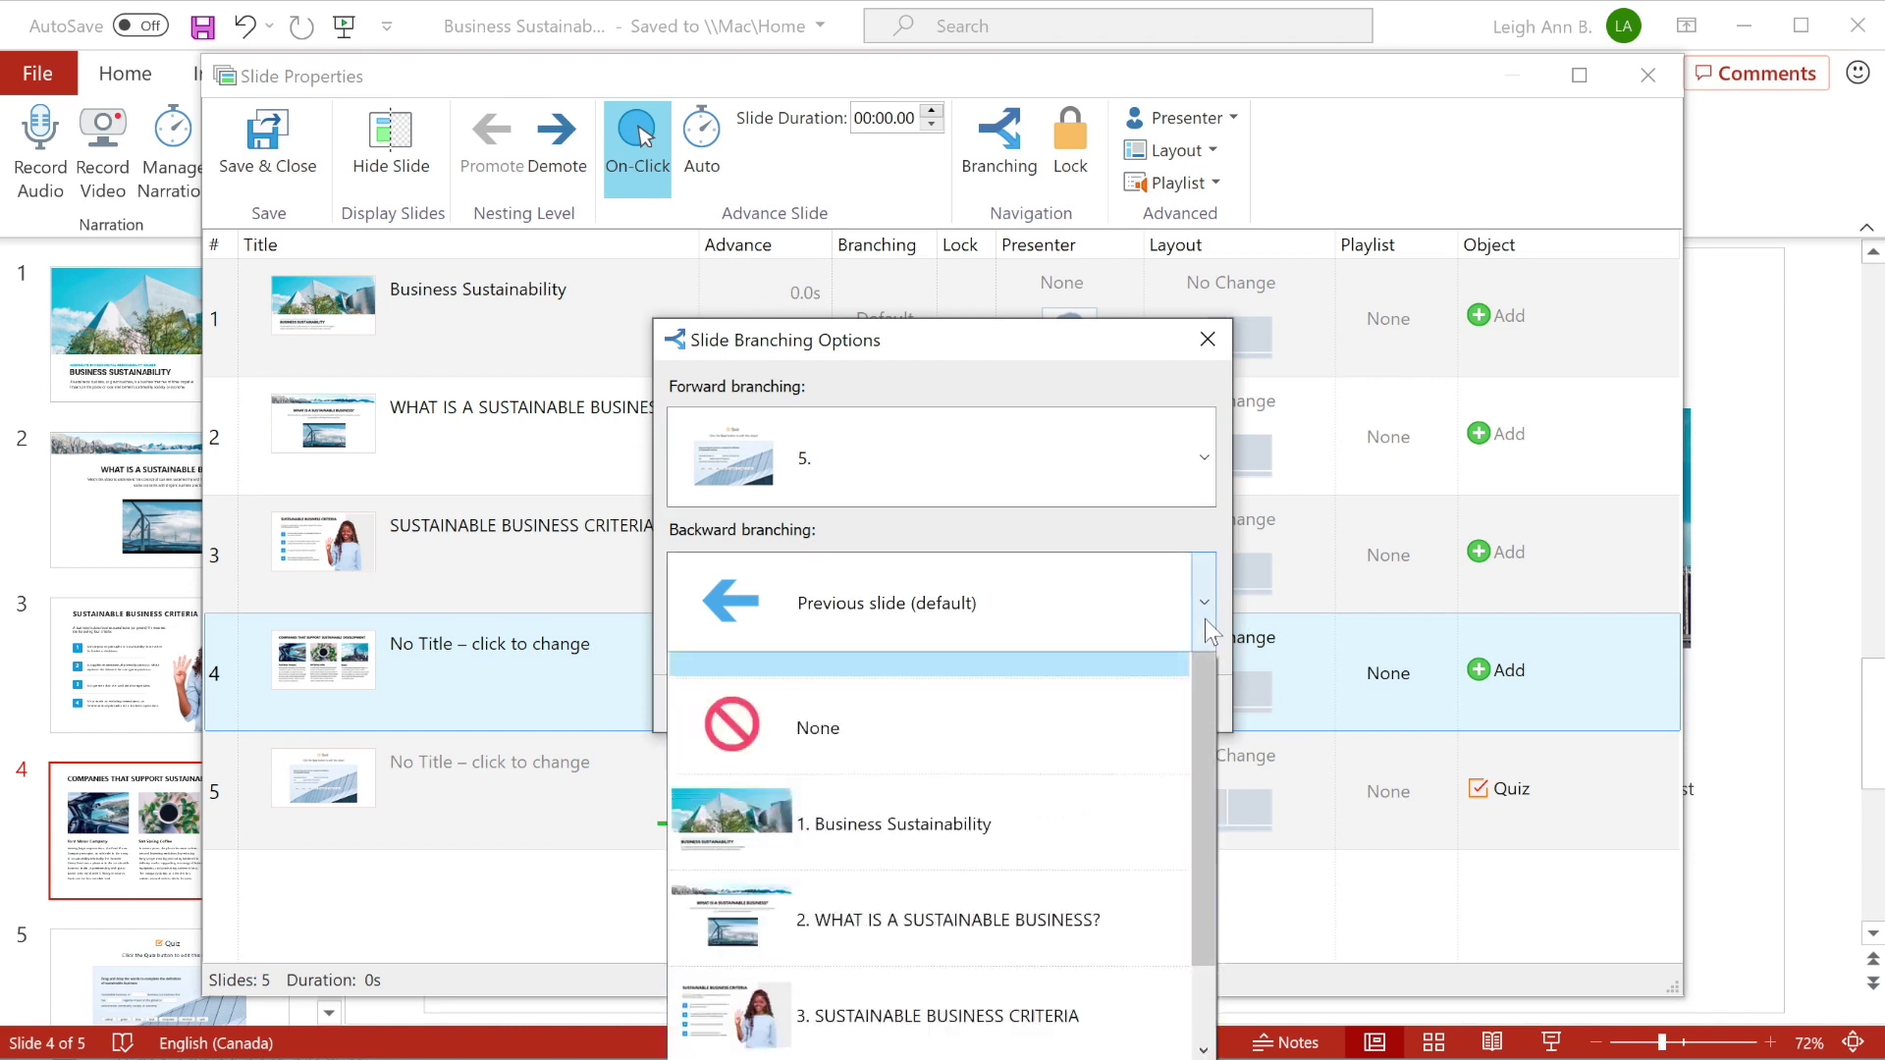
pyautogui.click(1096, 801)
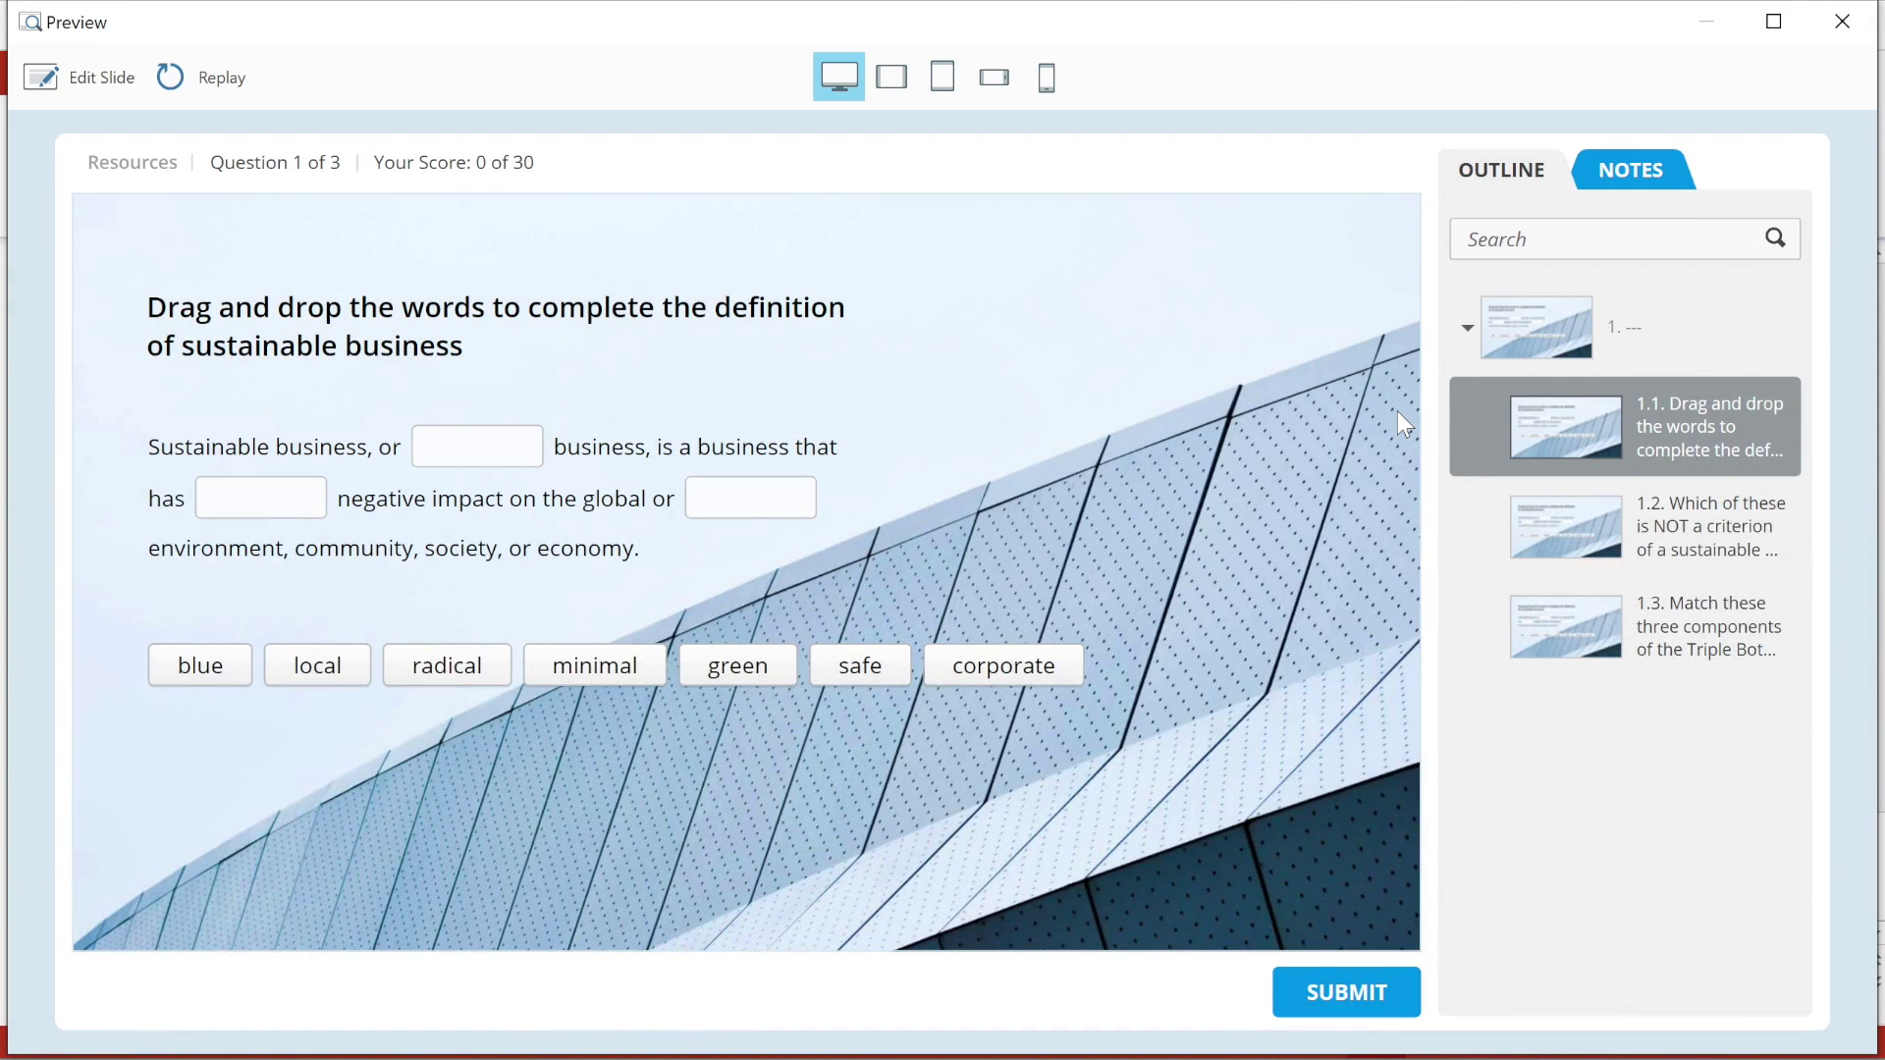
# Step: Answer question 1 with green, minimal, local and question 2 with the more-profitable-than-competition option
pyautogui.moveTo(786, 640); pyautogui.dragTo(545, 448)
pyautogui.moveTo(596, 666); pyautogui.dragTo(346, 505)
pyautogui.moveTo(315, 661); pyautogui.dragTo(751, 501)
pyautogui.click(1305, 999)
pyautogui.click(1305, 997)
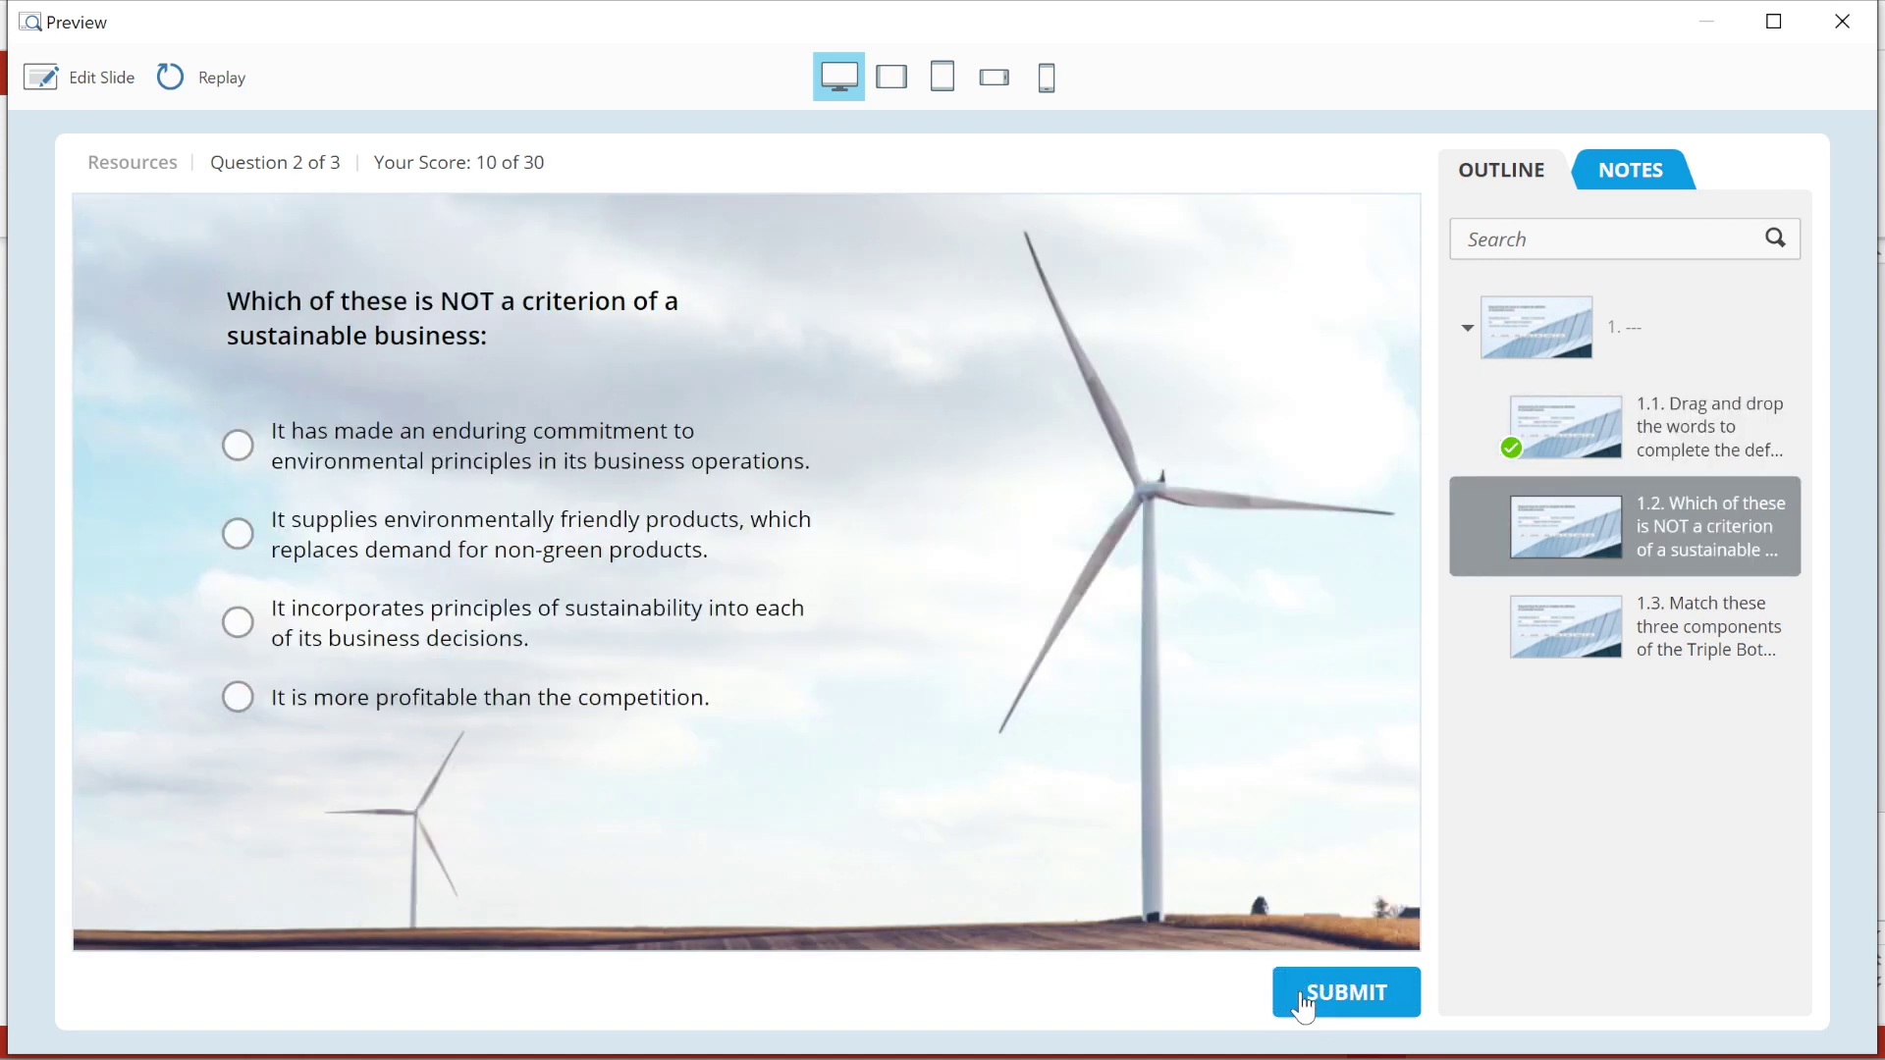
pyautogui.click(259, 697)
pyautogui.click(1282, 994)
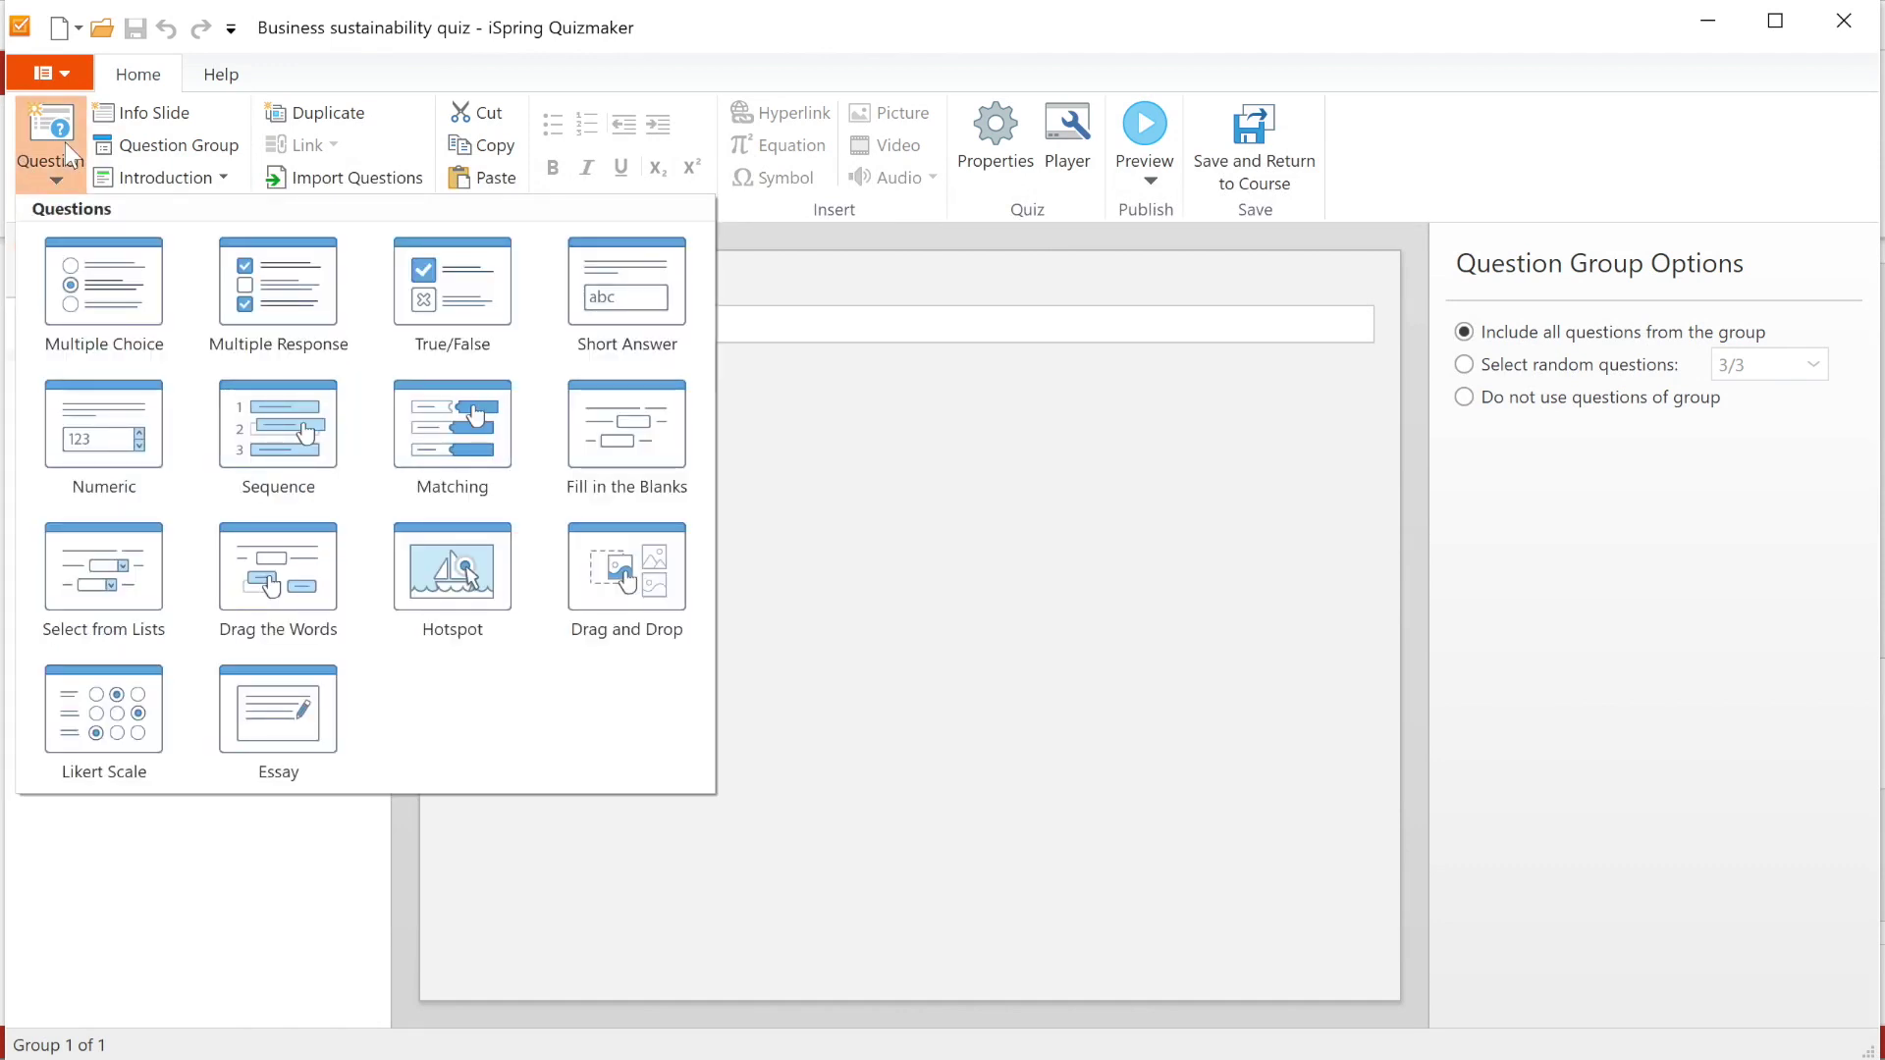
# Step: Close the question types gallery and view the Reporting section of Quiz Properties
pyautogui.click(64, 143)
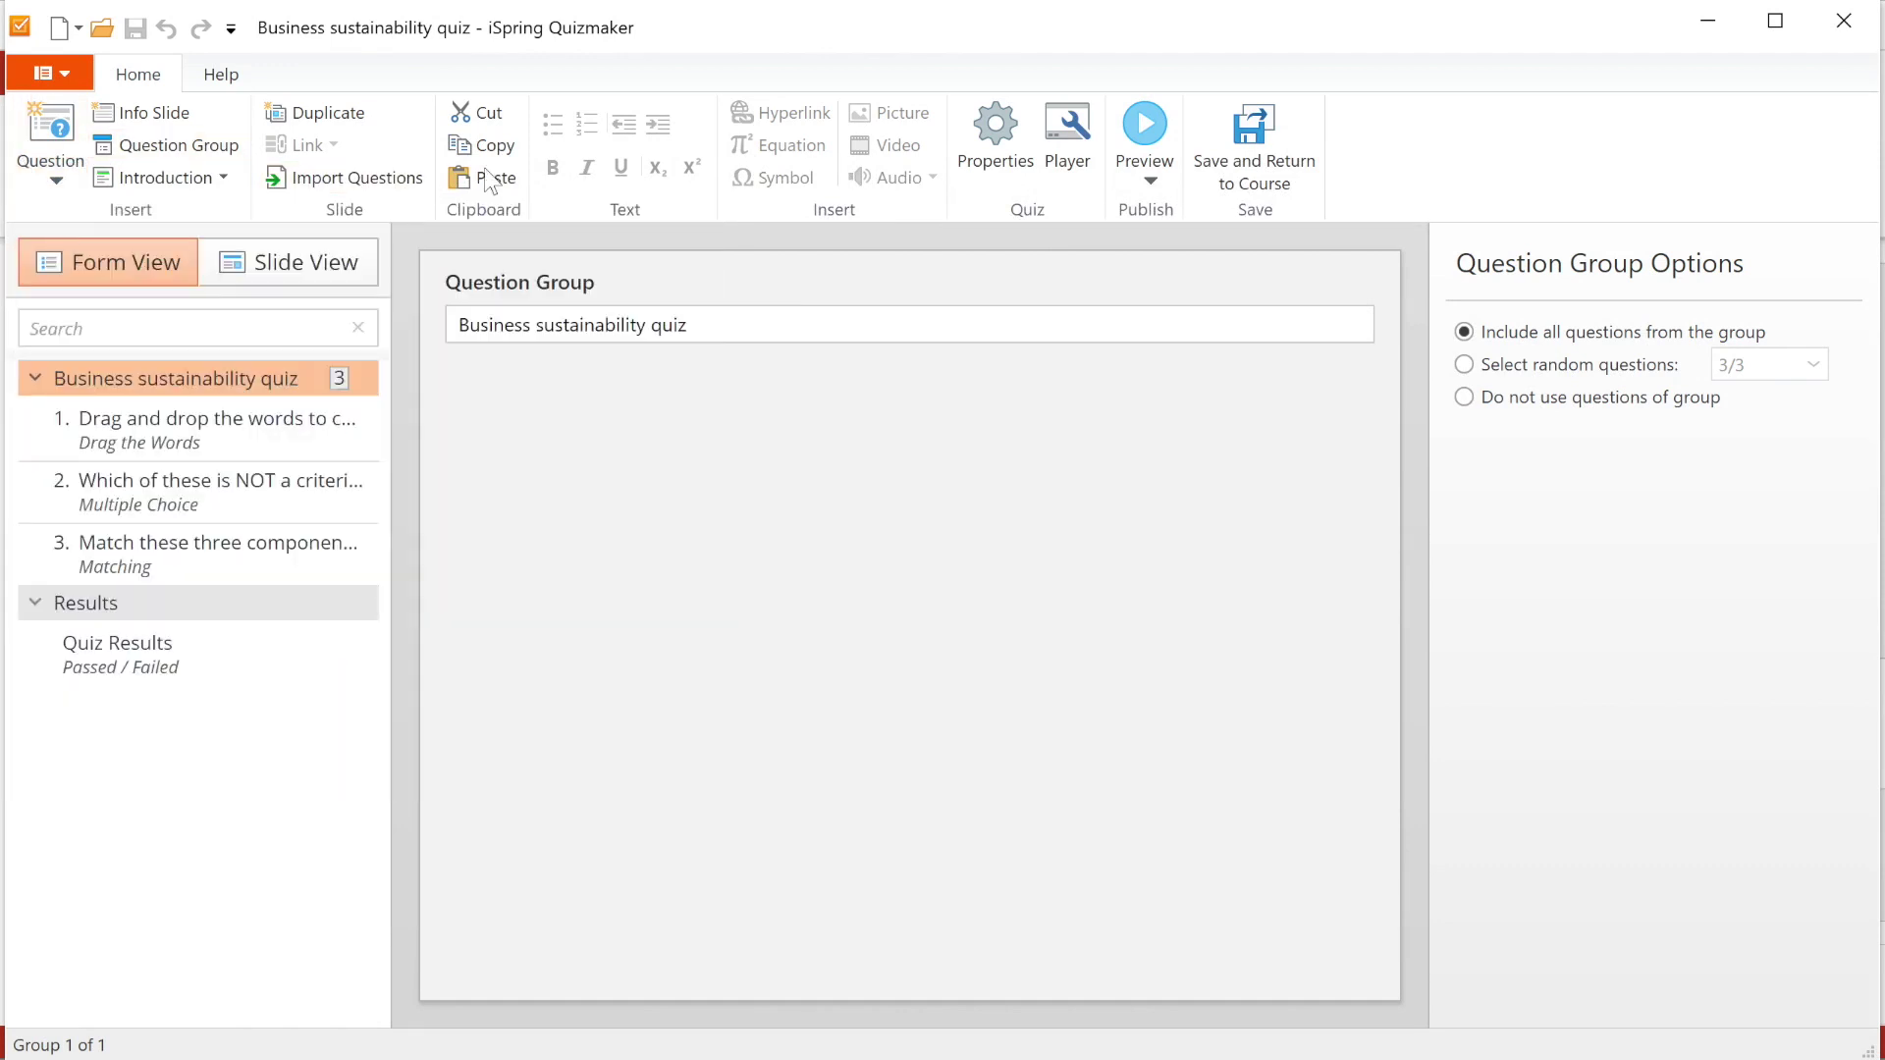
pyautogui.click(994, 137)
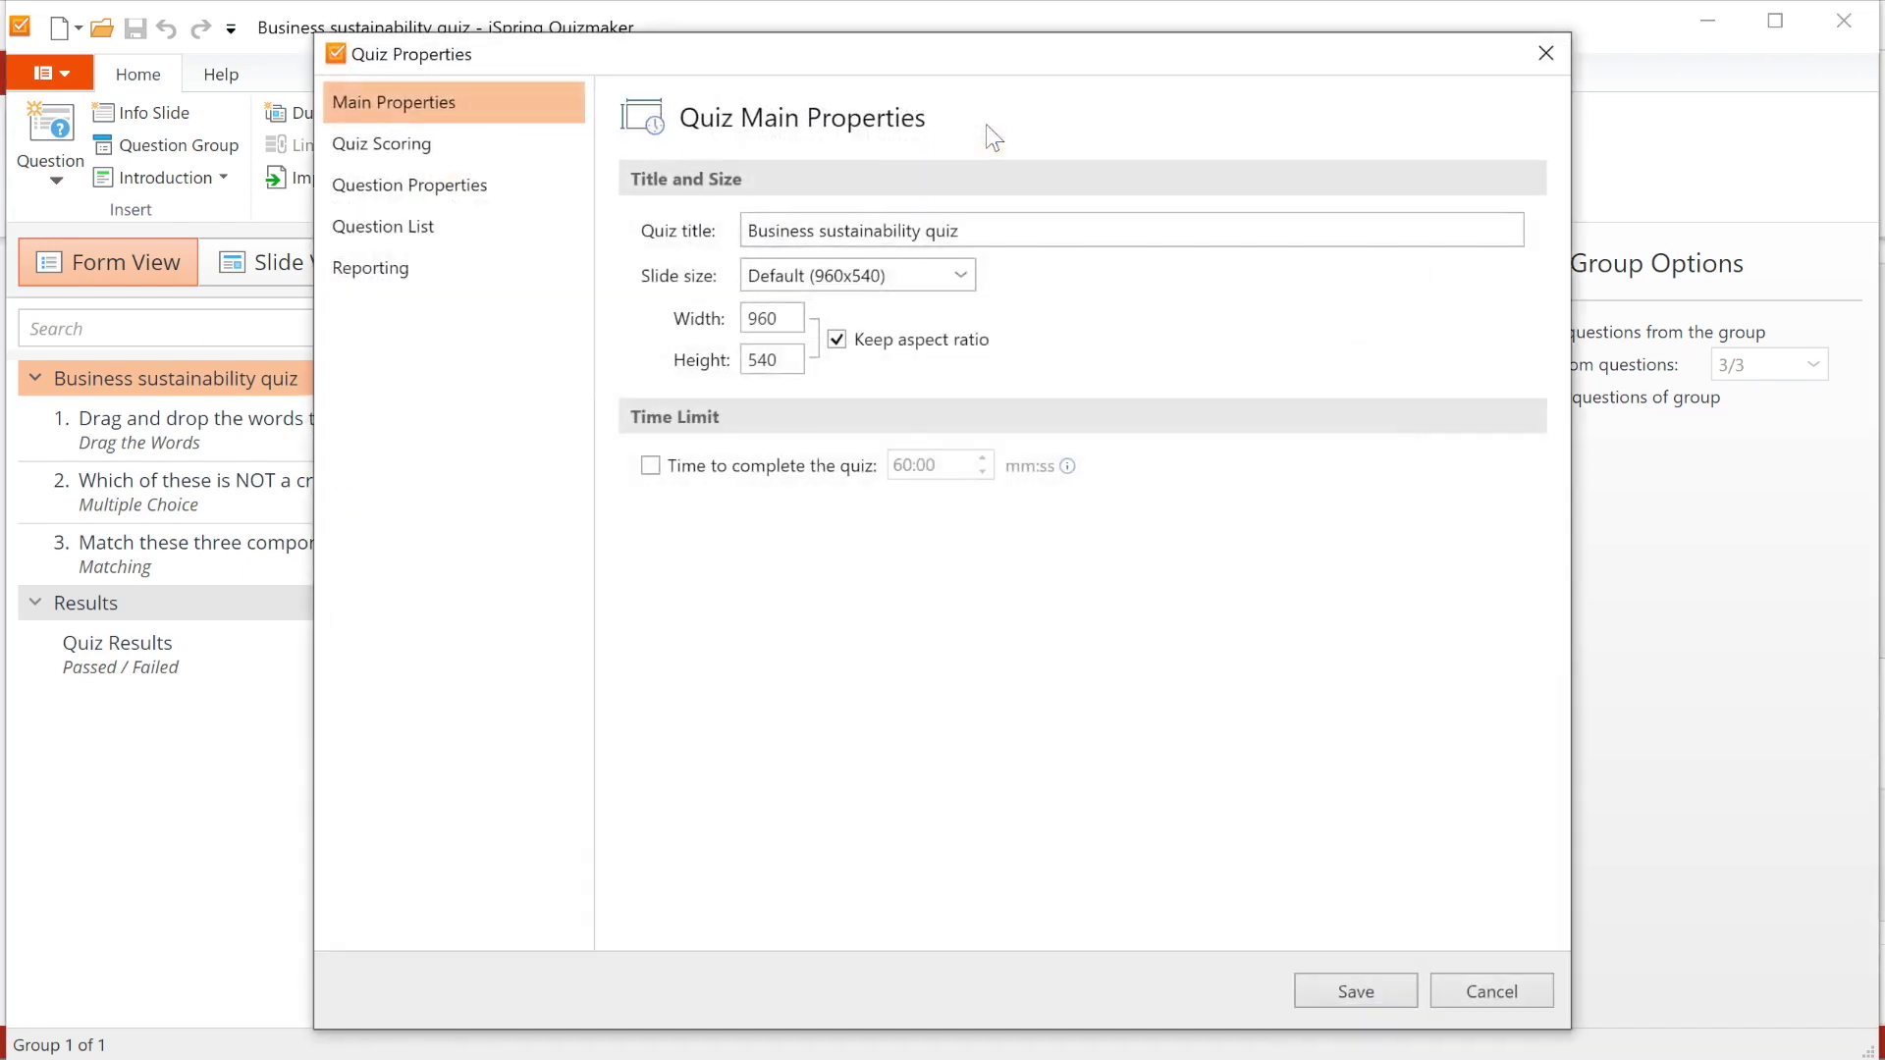
pyautogui.click(418, 266)
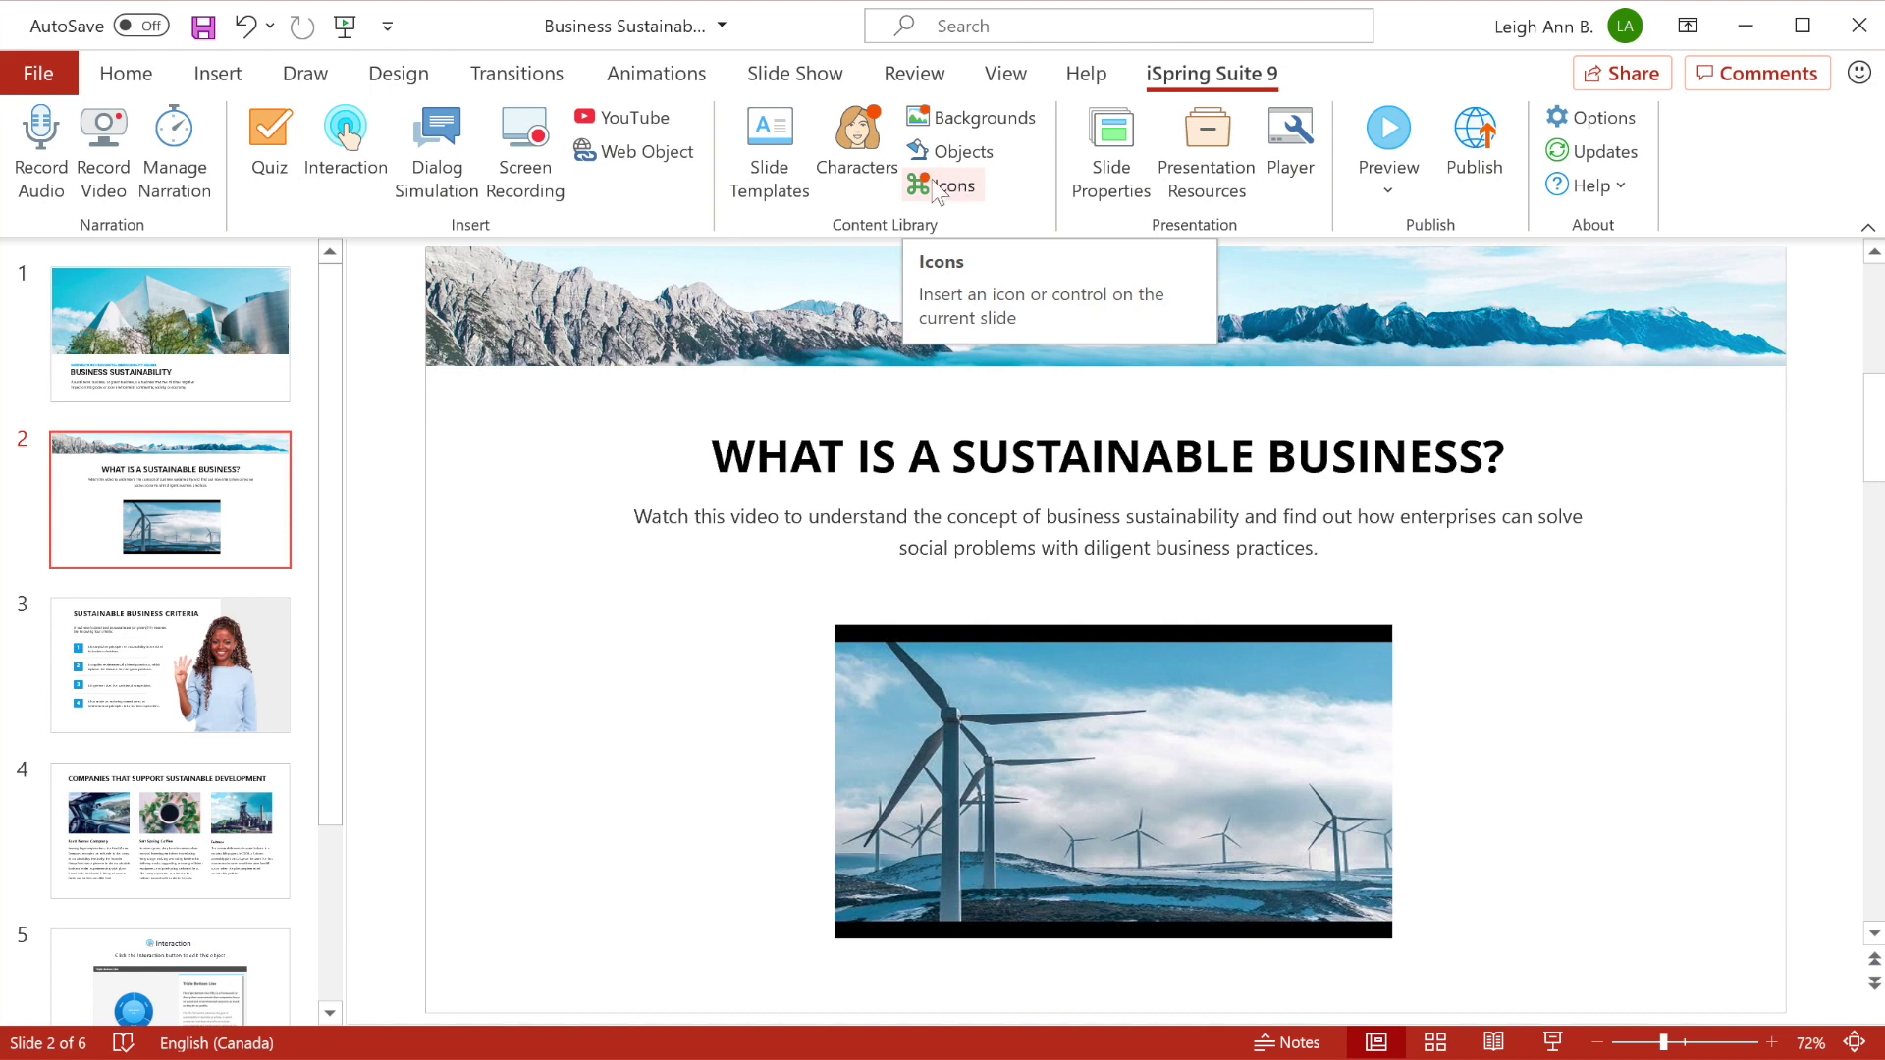
# Step: Insert Maylin's pointing pose and position her just left of the wind turbine video
pyautogui.click(870, 167)
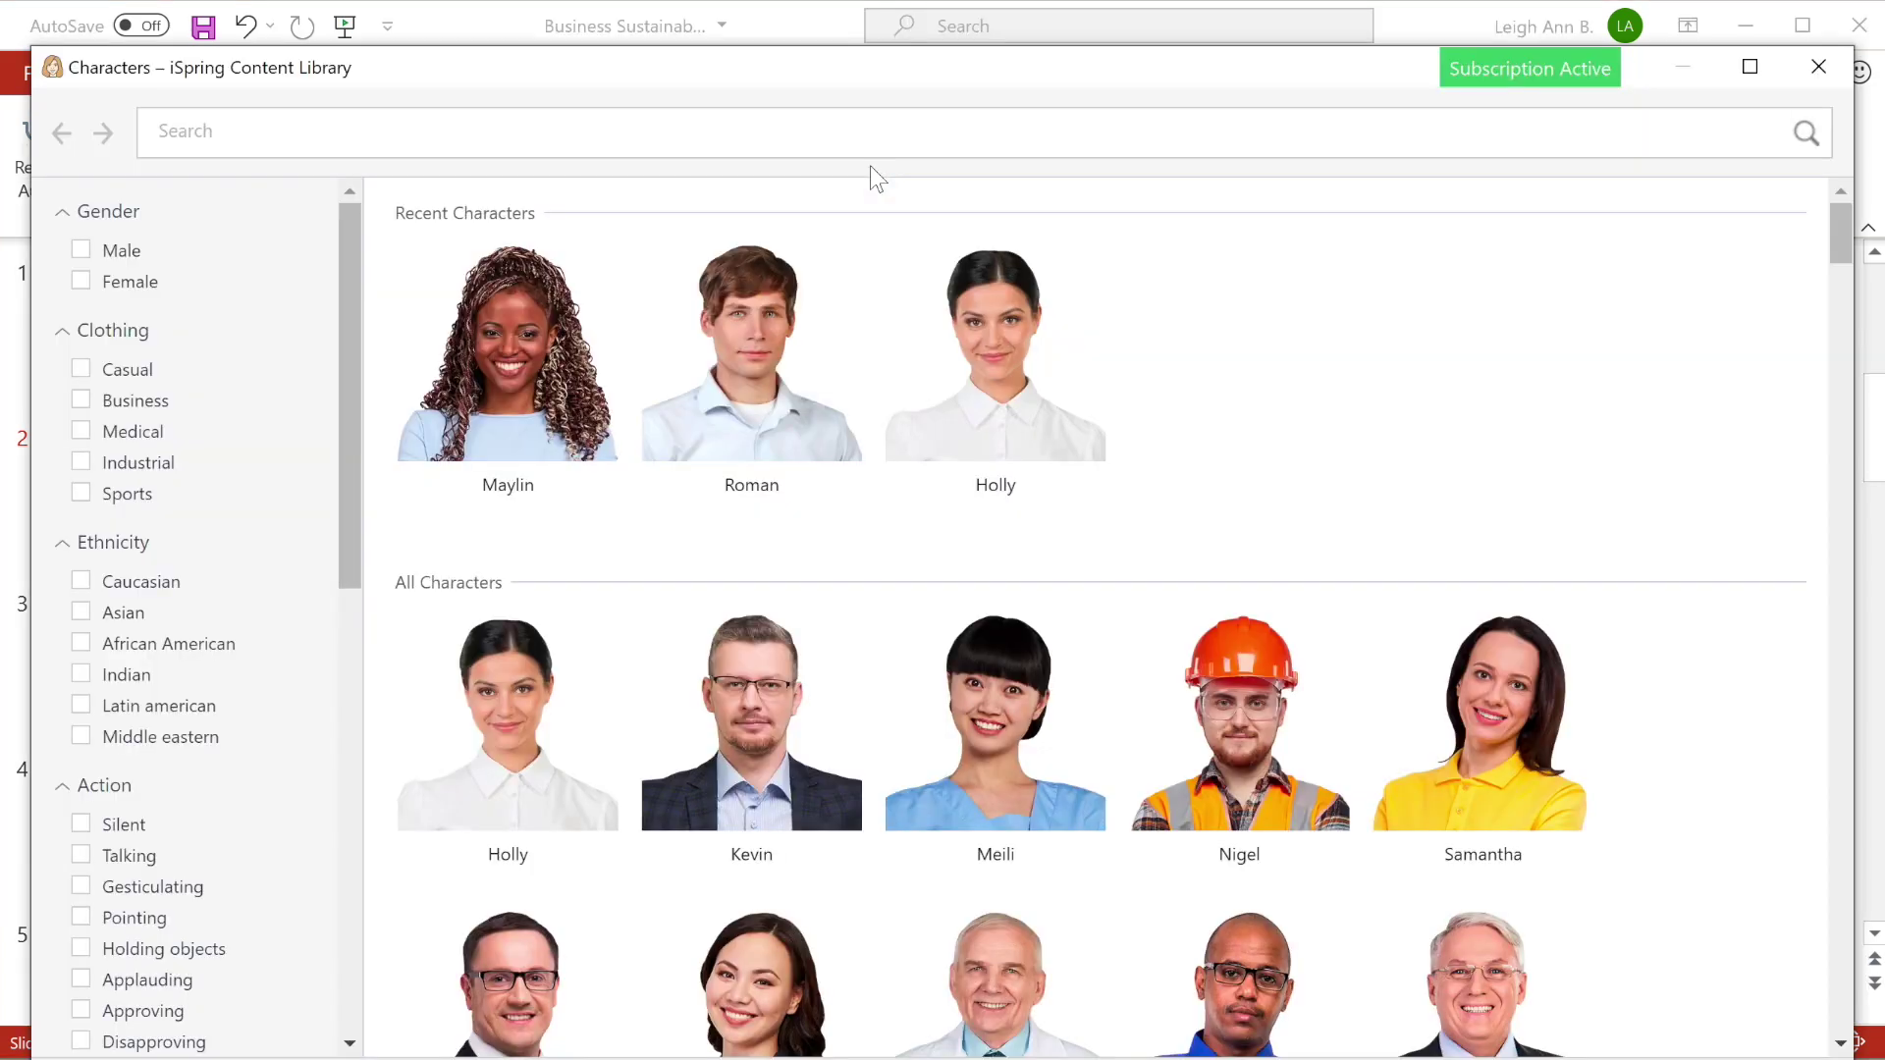
pyautogui.click(601, 353)
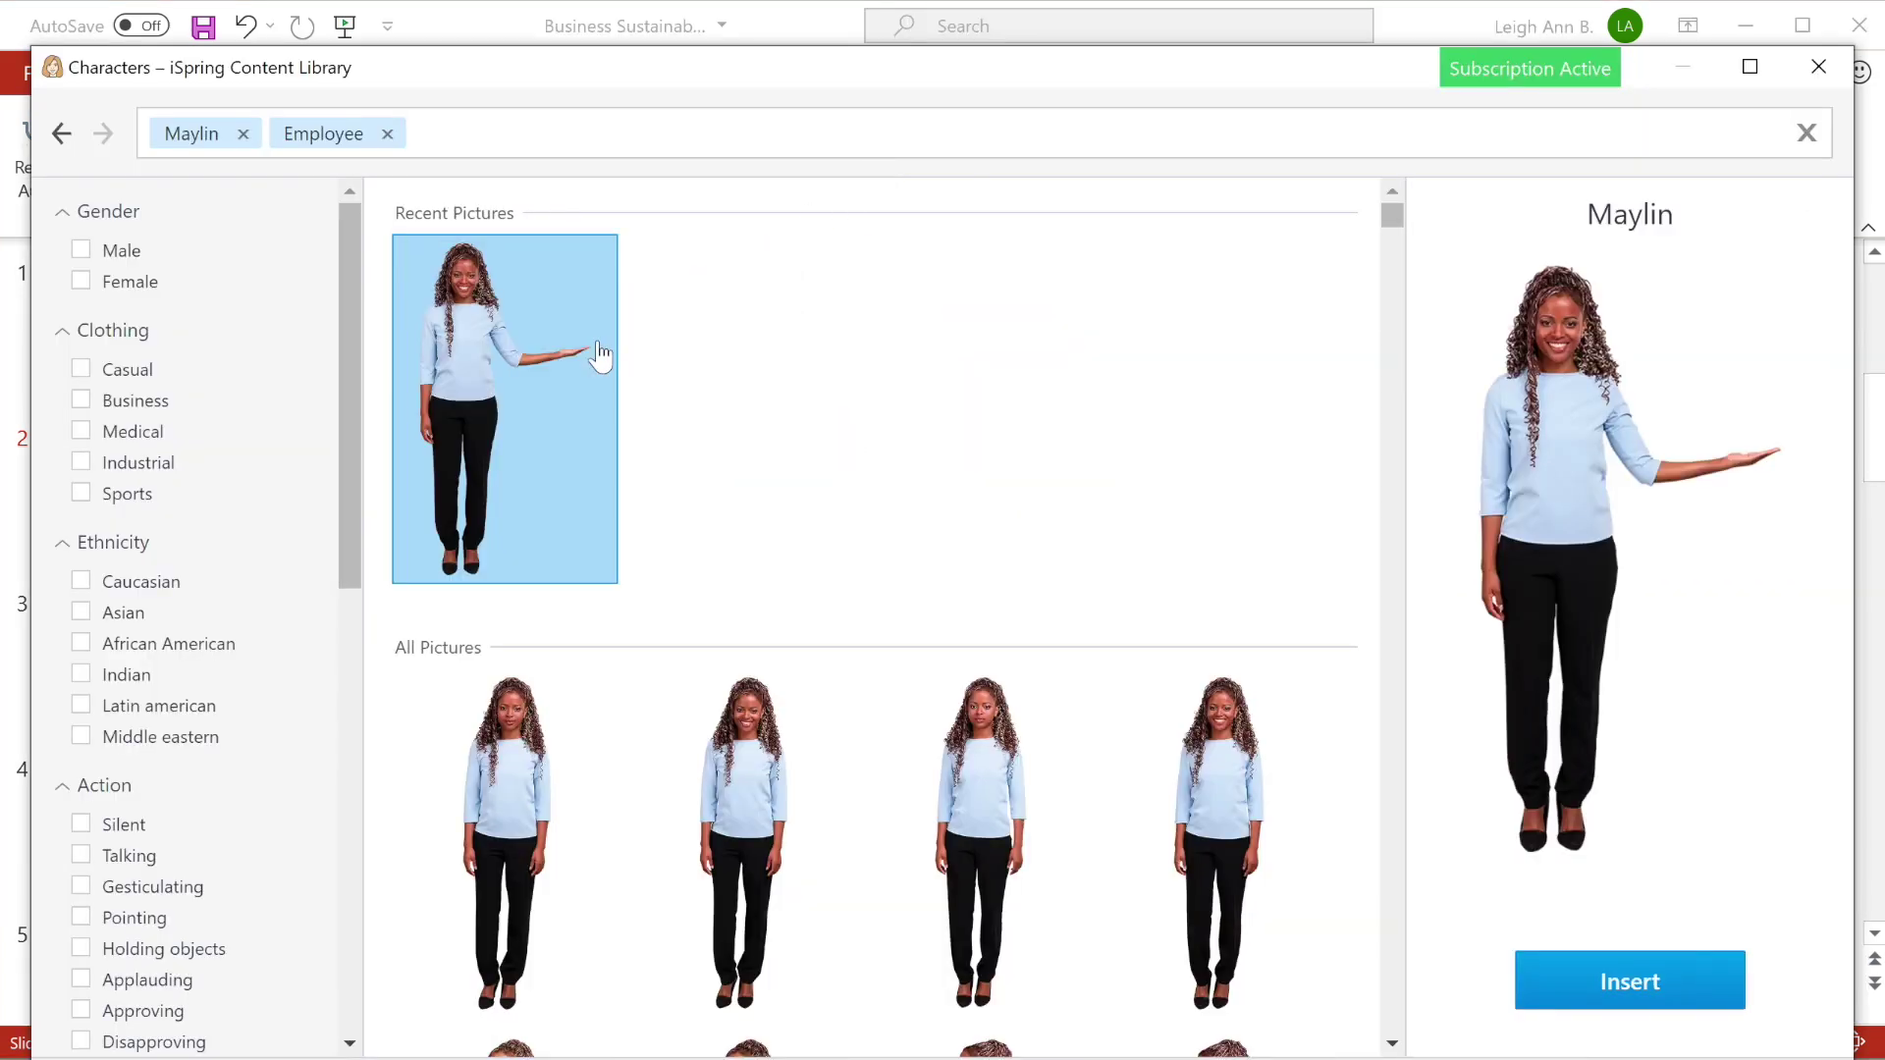
pyautogui.click(1648, 981)
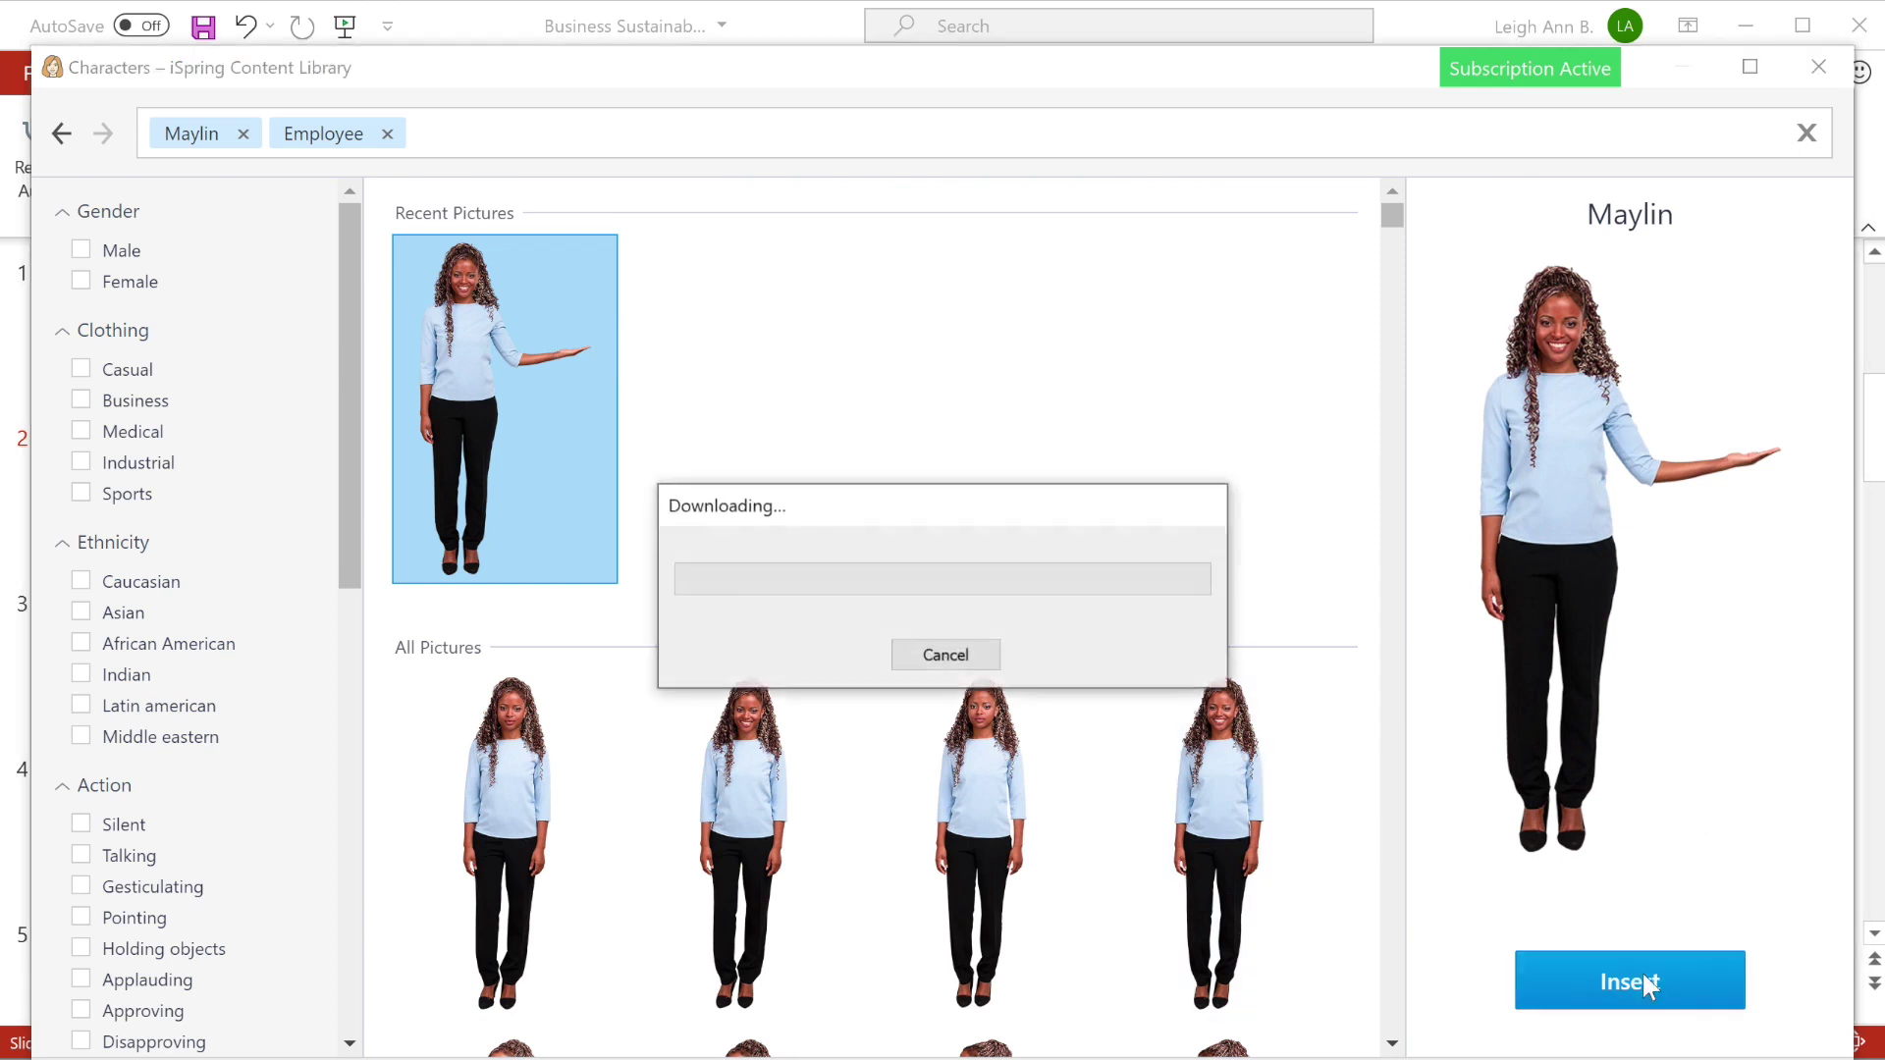
pyautogui.moveTo(1233, 387); pyautogui.dragTo(1144, 556)
pyautogui.moveTo(1032, 718); pyautogui.dragTo(713, 789)
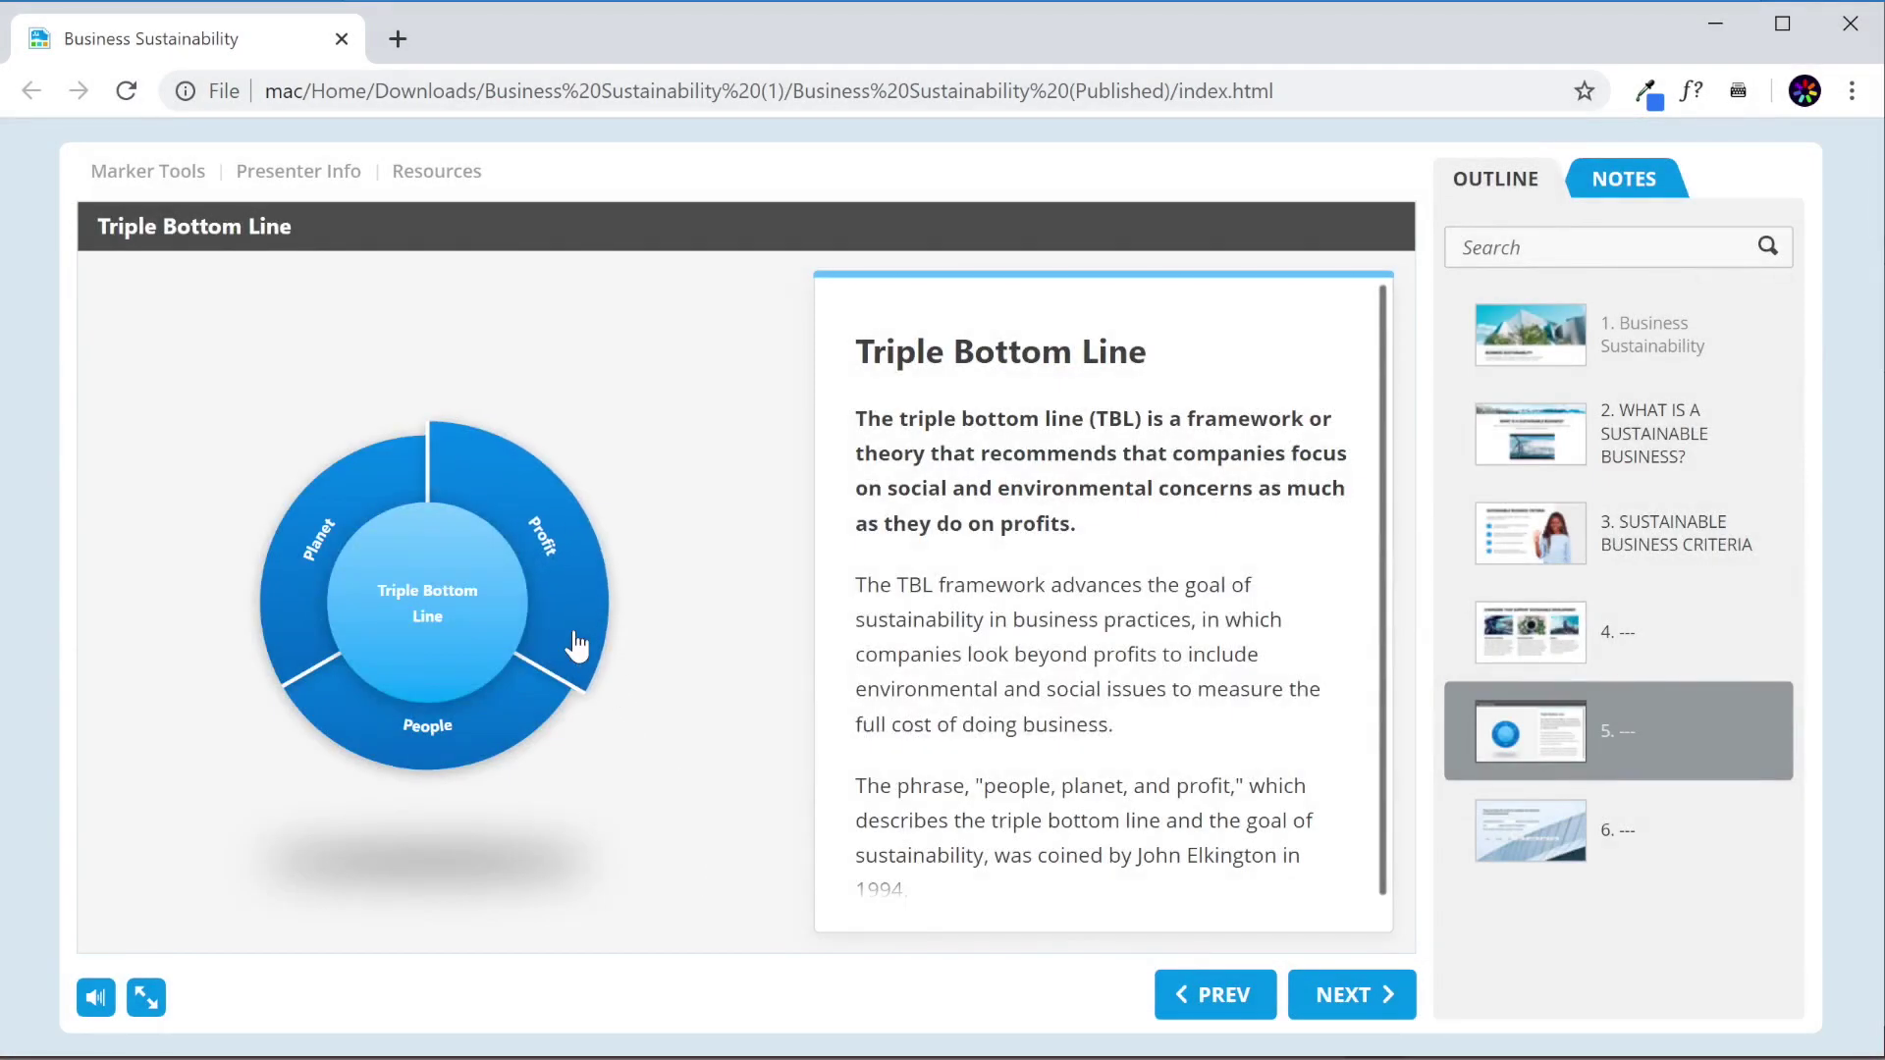
# Step: Start a new iSpring Visuals interaction and scroll the type list down to Hierarchy
pyautogui.click(577, 645)
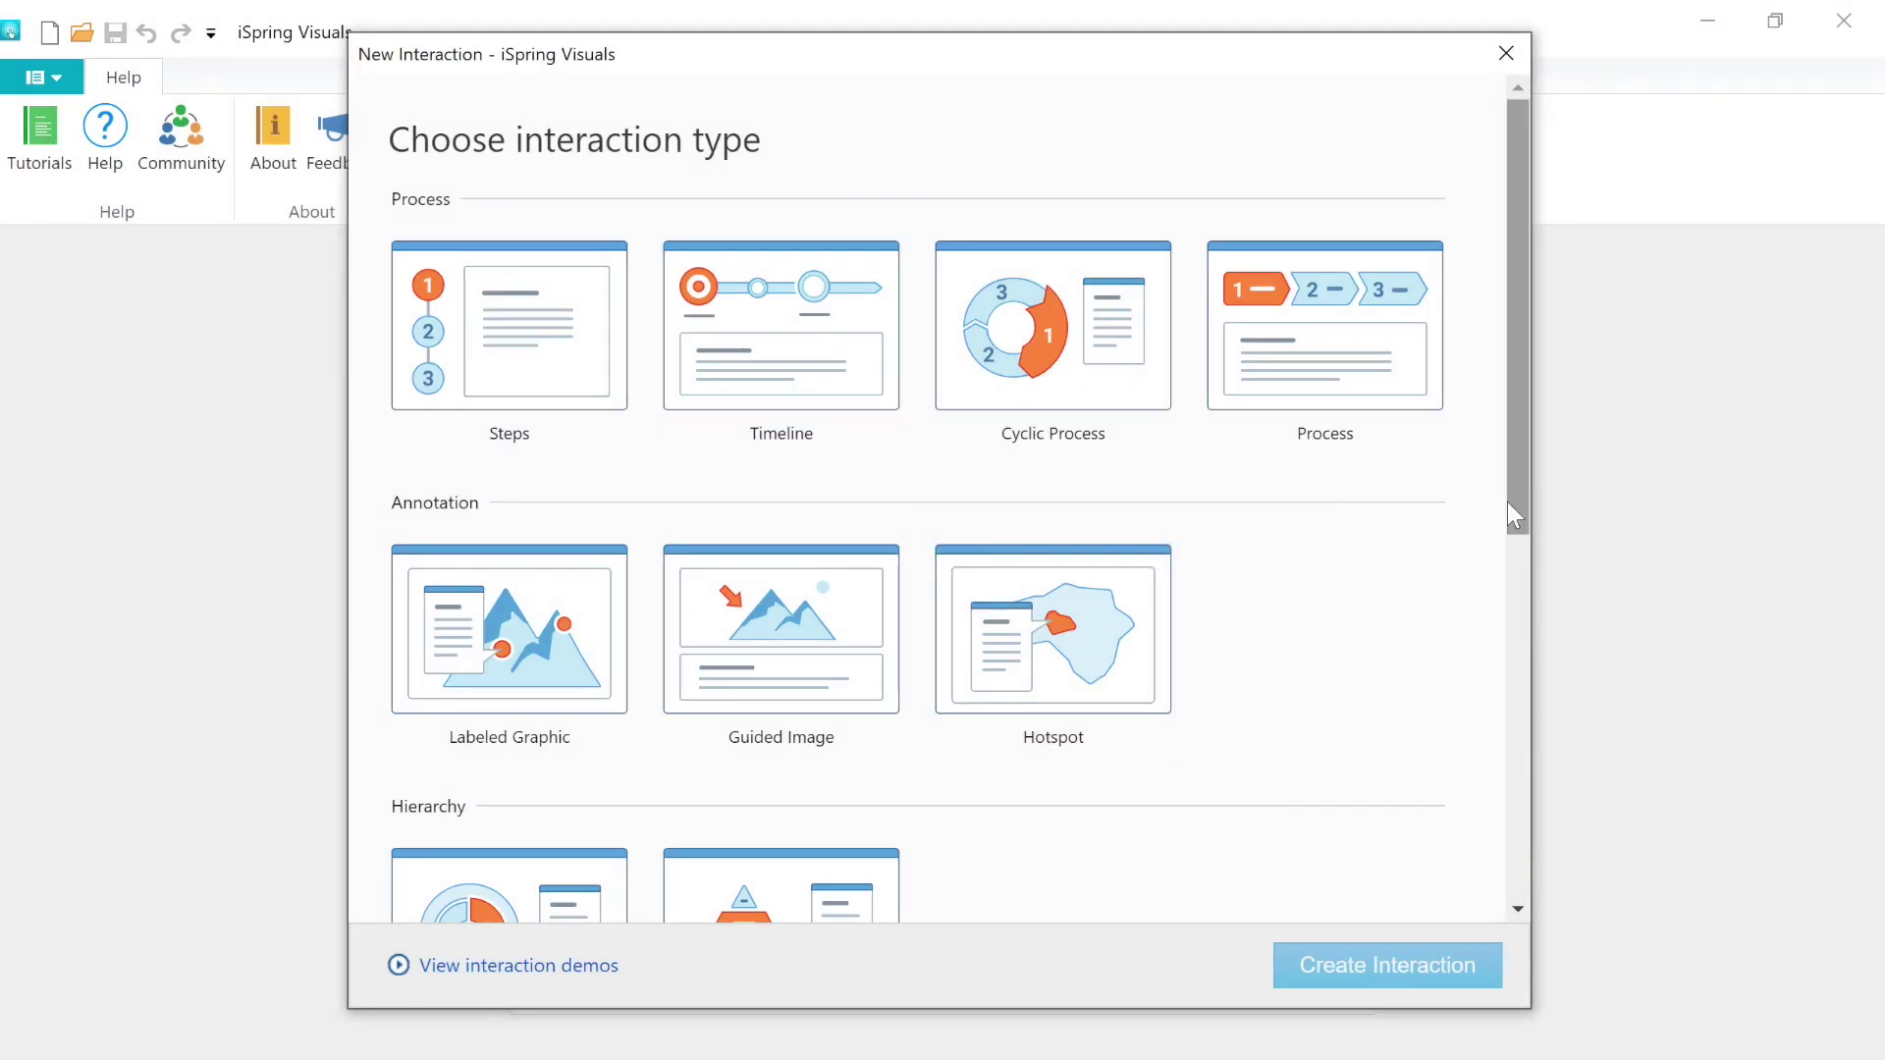
pyautogui.moveTo(1506, 503); pyautogui.dragTo(1482, 640)
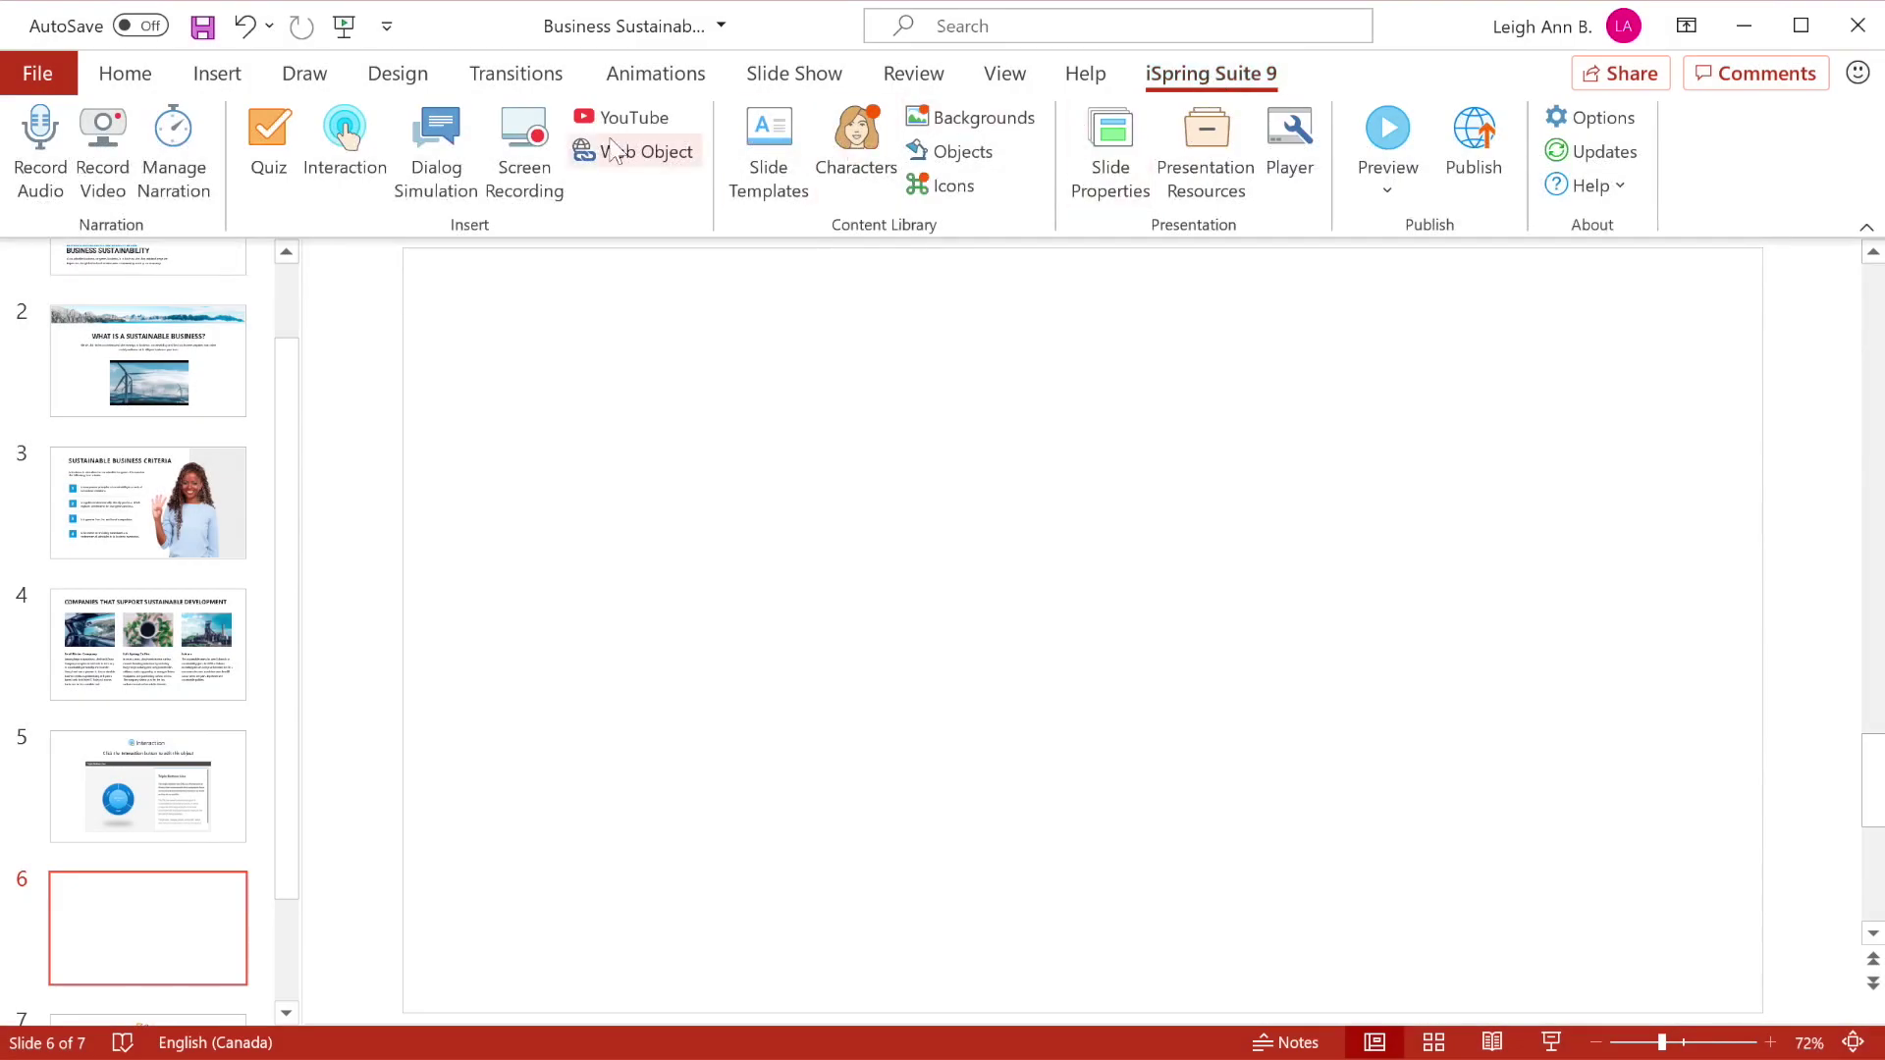
# Step: Start a new Cam Pro screen recording, then page the preview to slide 5 and close it
pyautogui.click(531, 148)
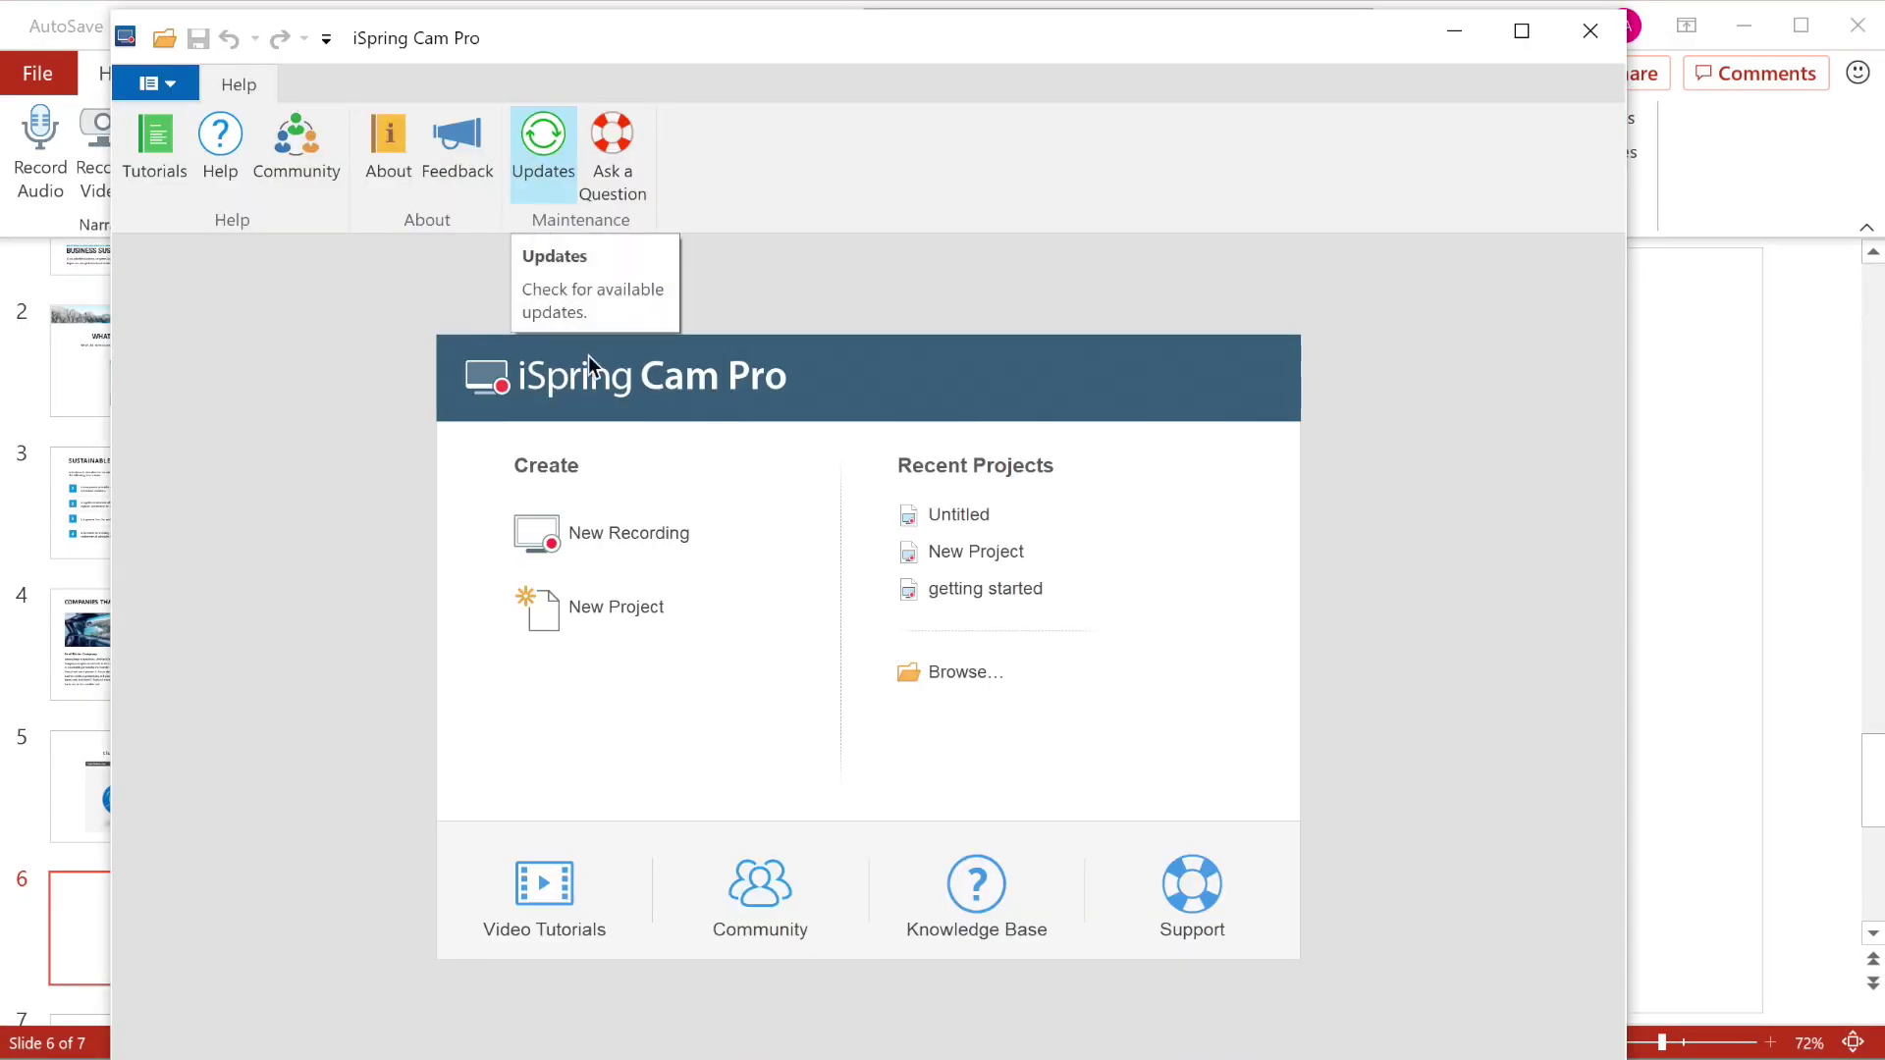
pyautogui.click(628, 538)
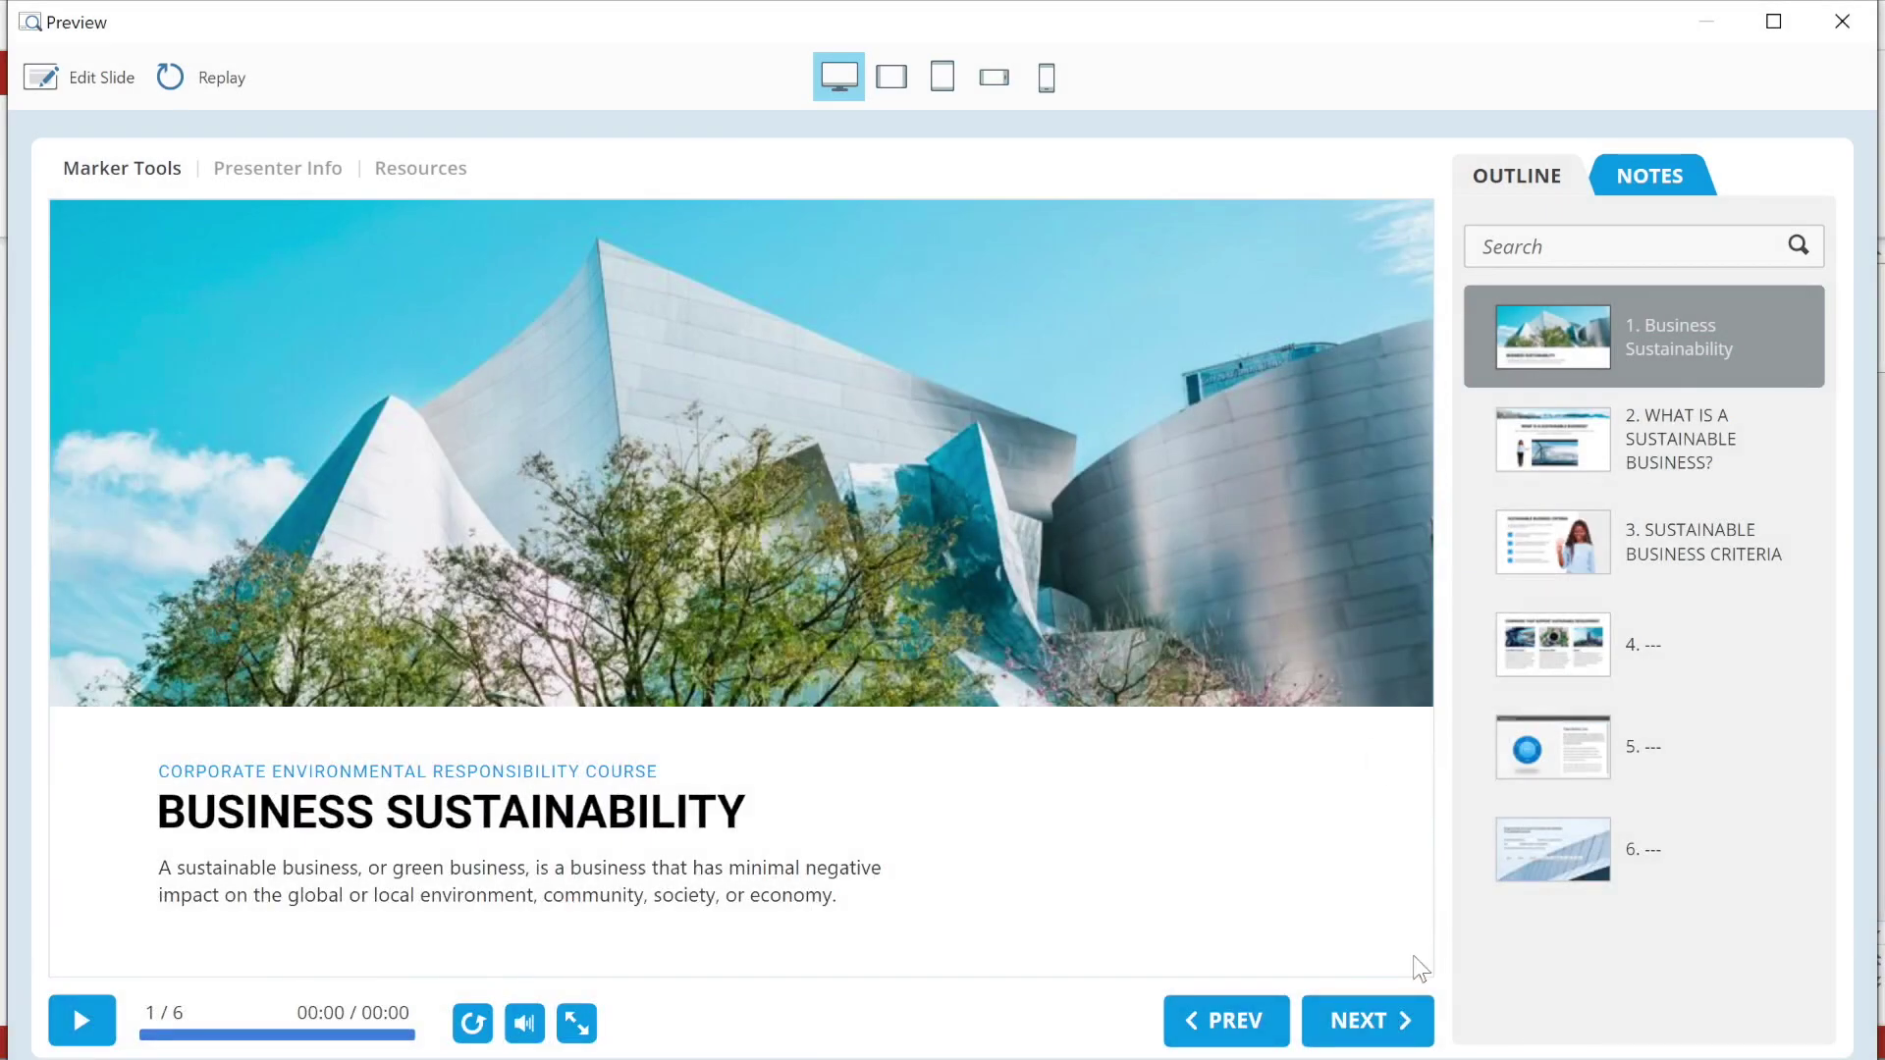
pyautogui.click(1411, 1022)
pyautogui.click(1409, 1021)
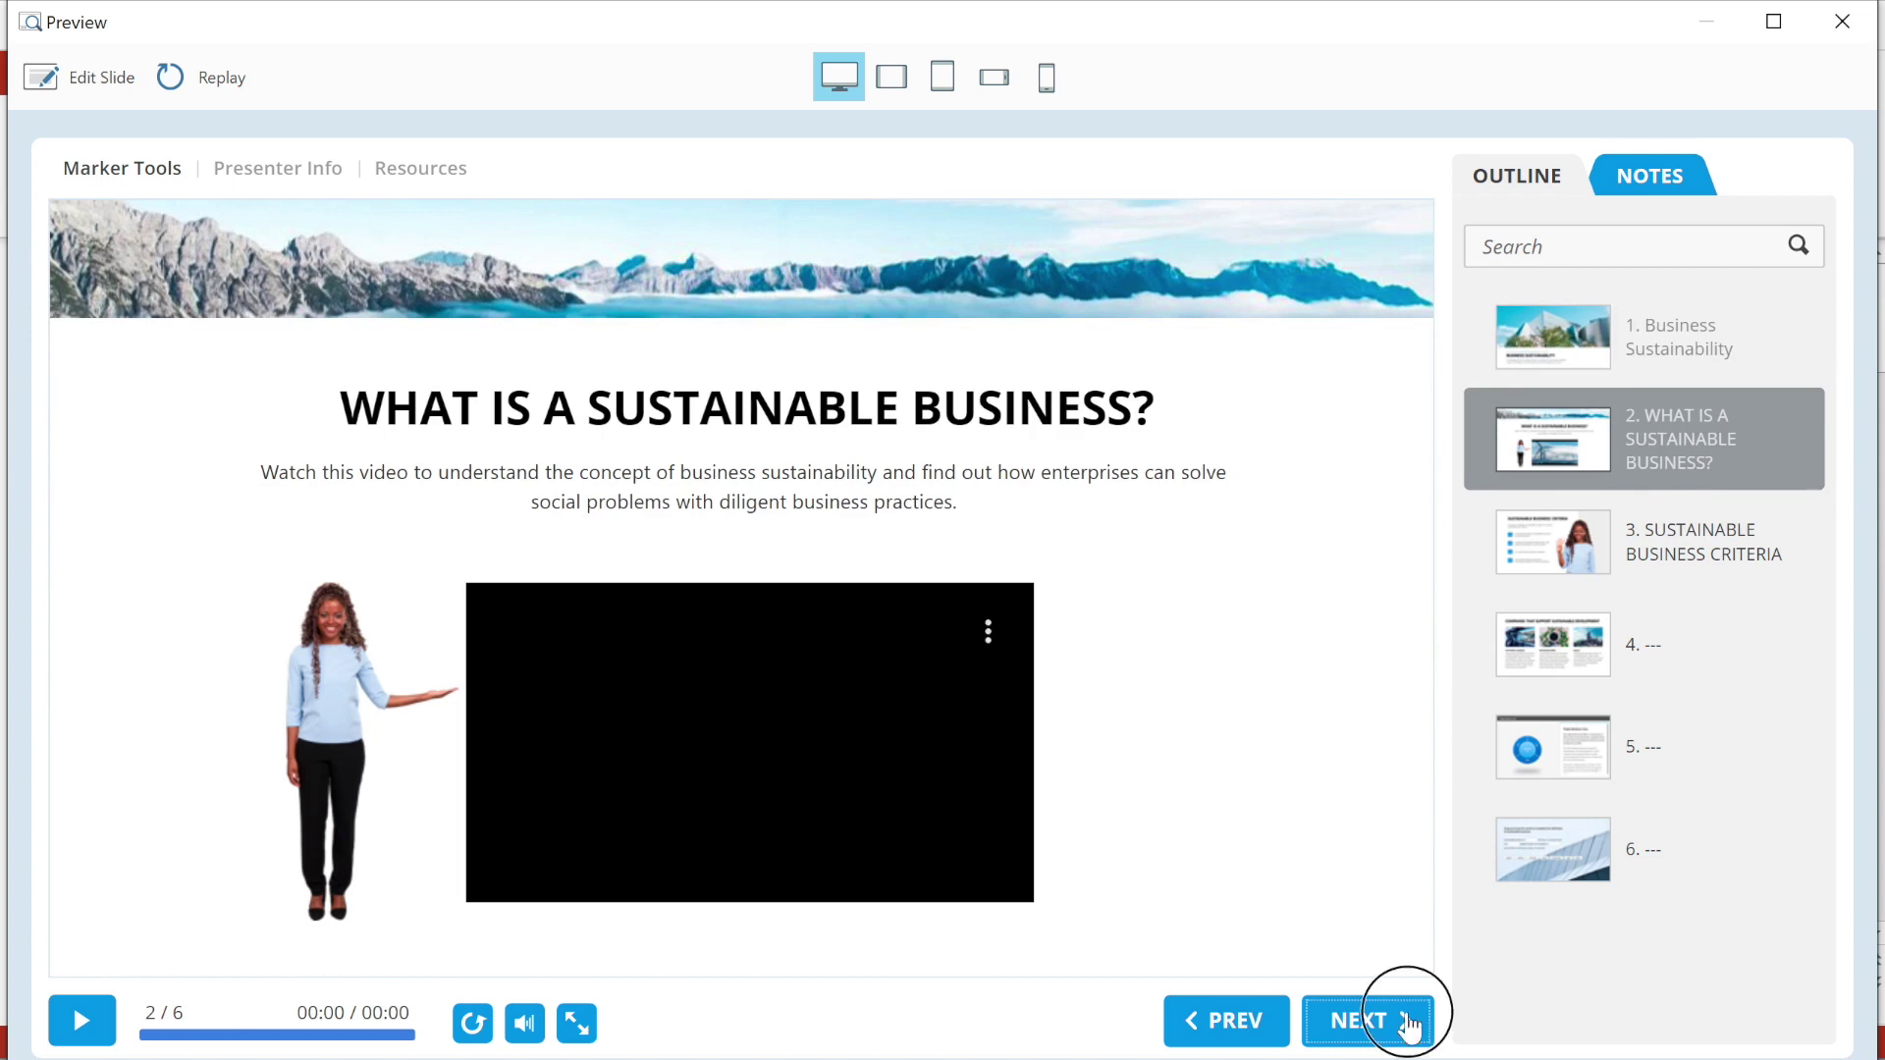
pyautogui.click(1358, 1024)
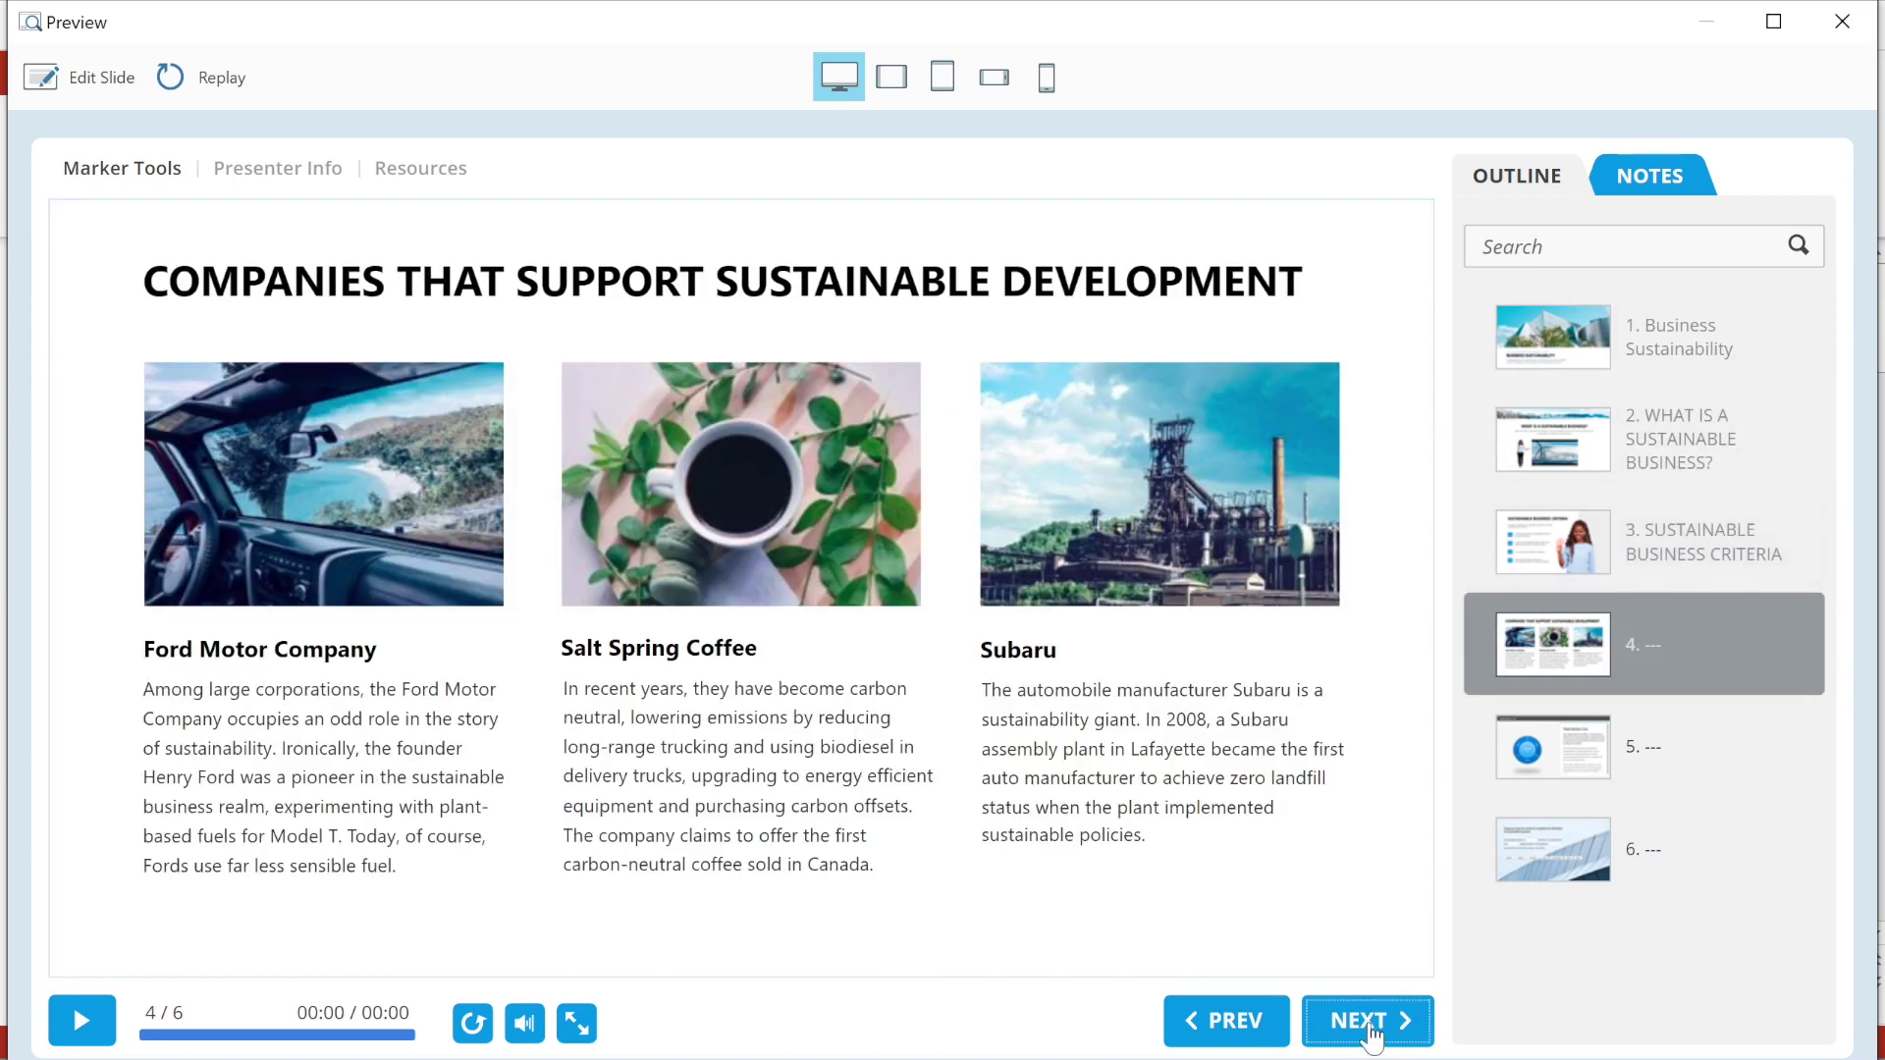
pyautogui.click(1358, 1026)
pyautogui.click(1841, 21)
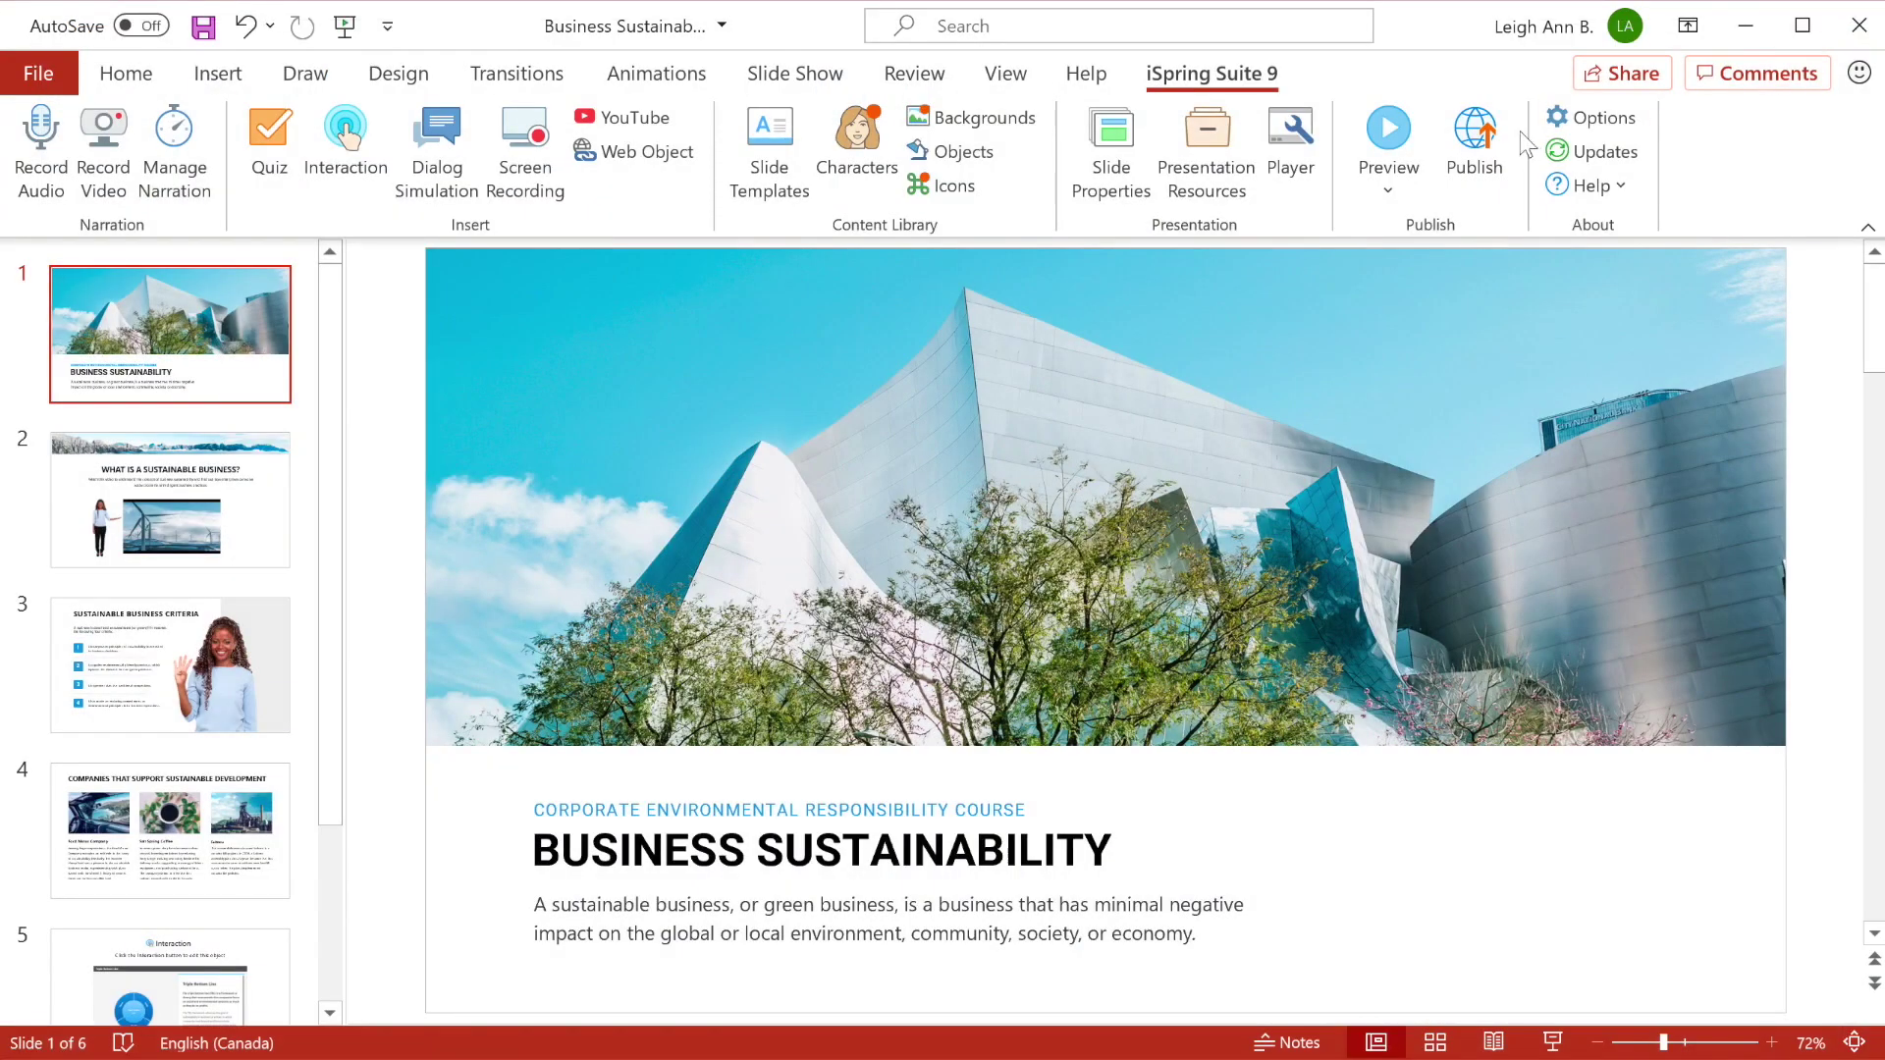
# Step: Publish the course to My Computer as HTML5 and open the published output
pyautogui.click(1476, 142)
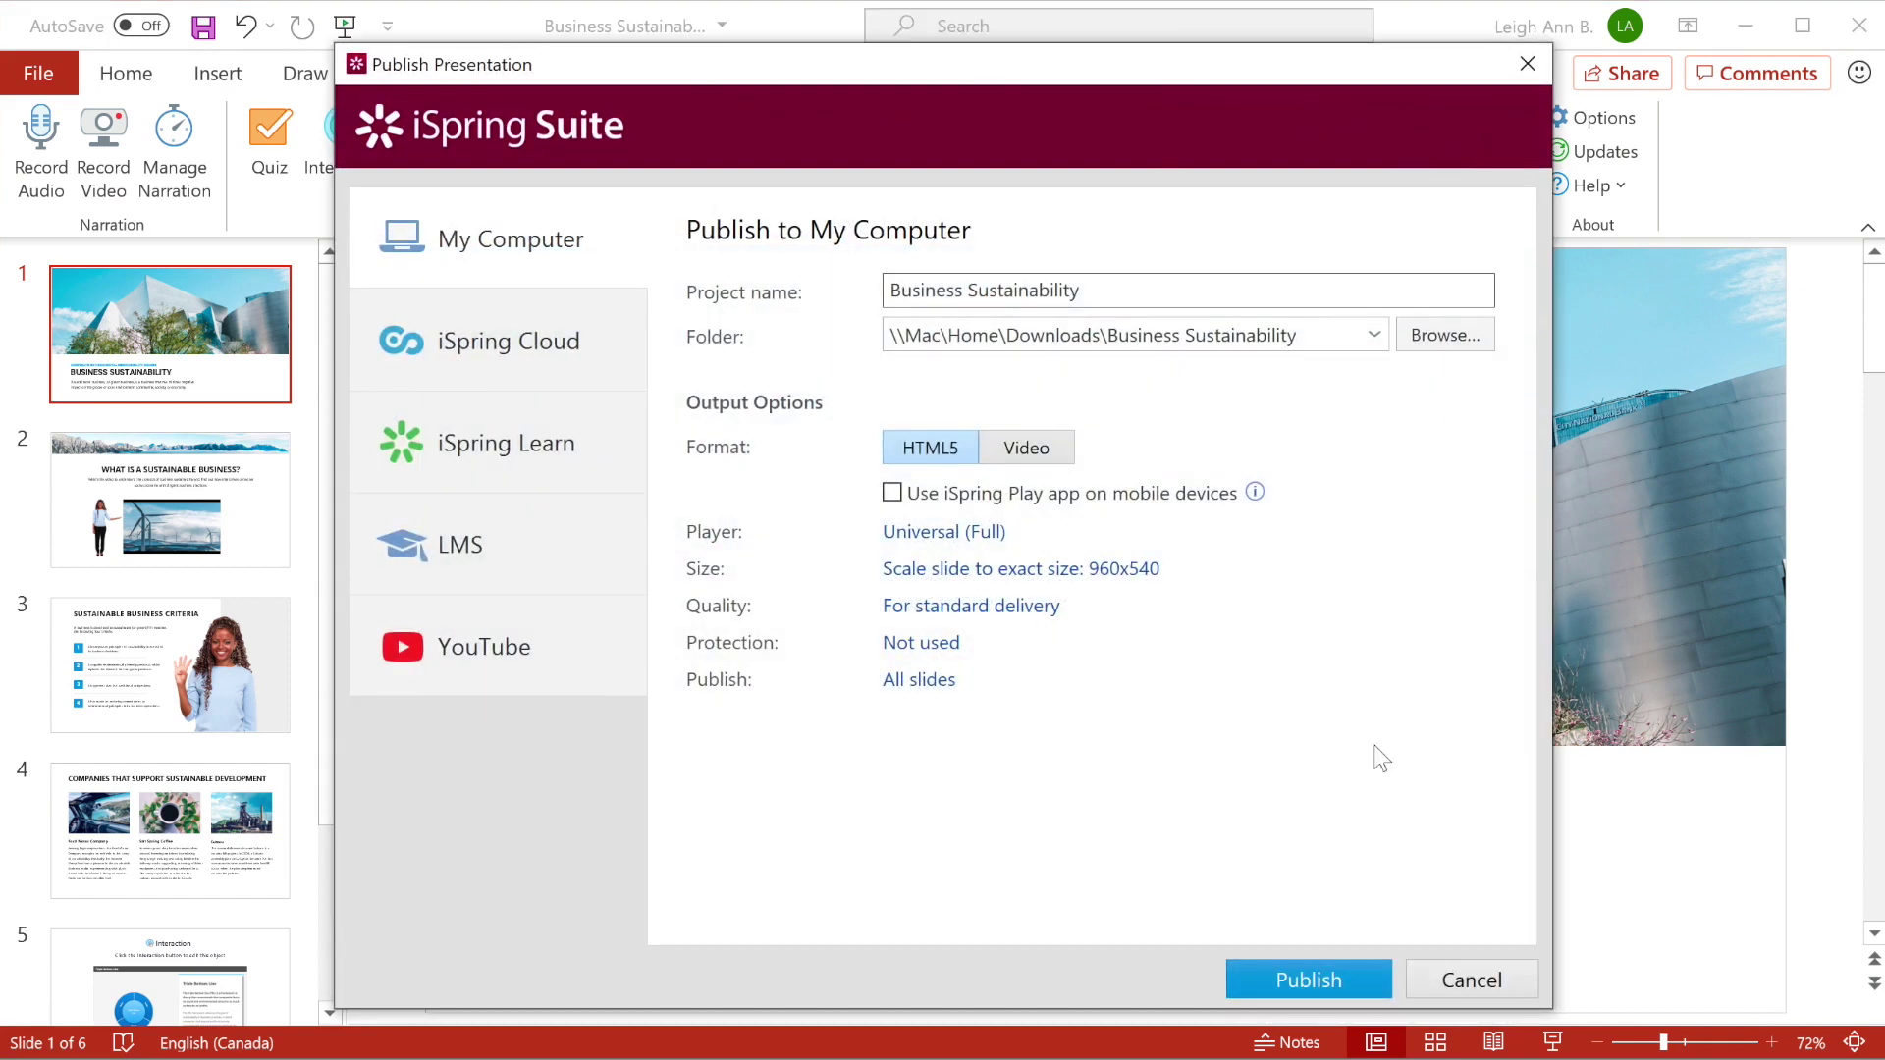
pyautogui.click(1331, 979)
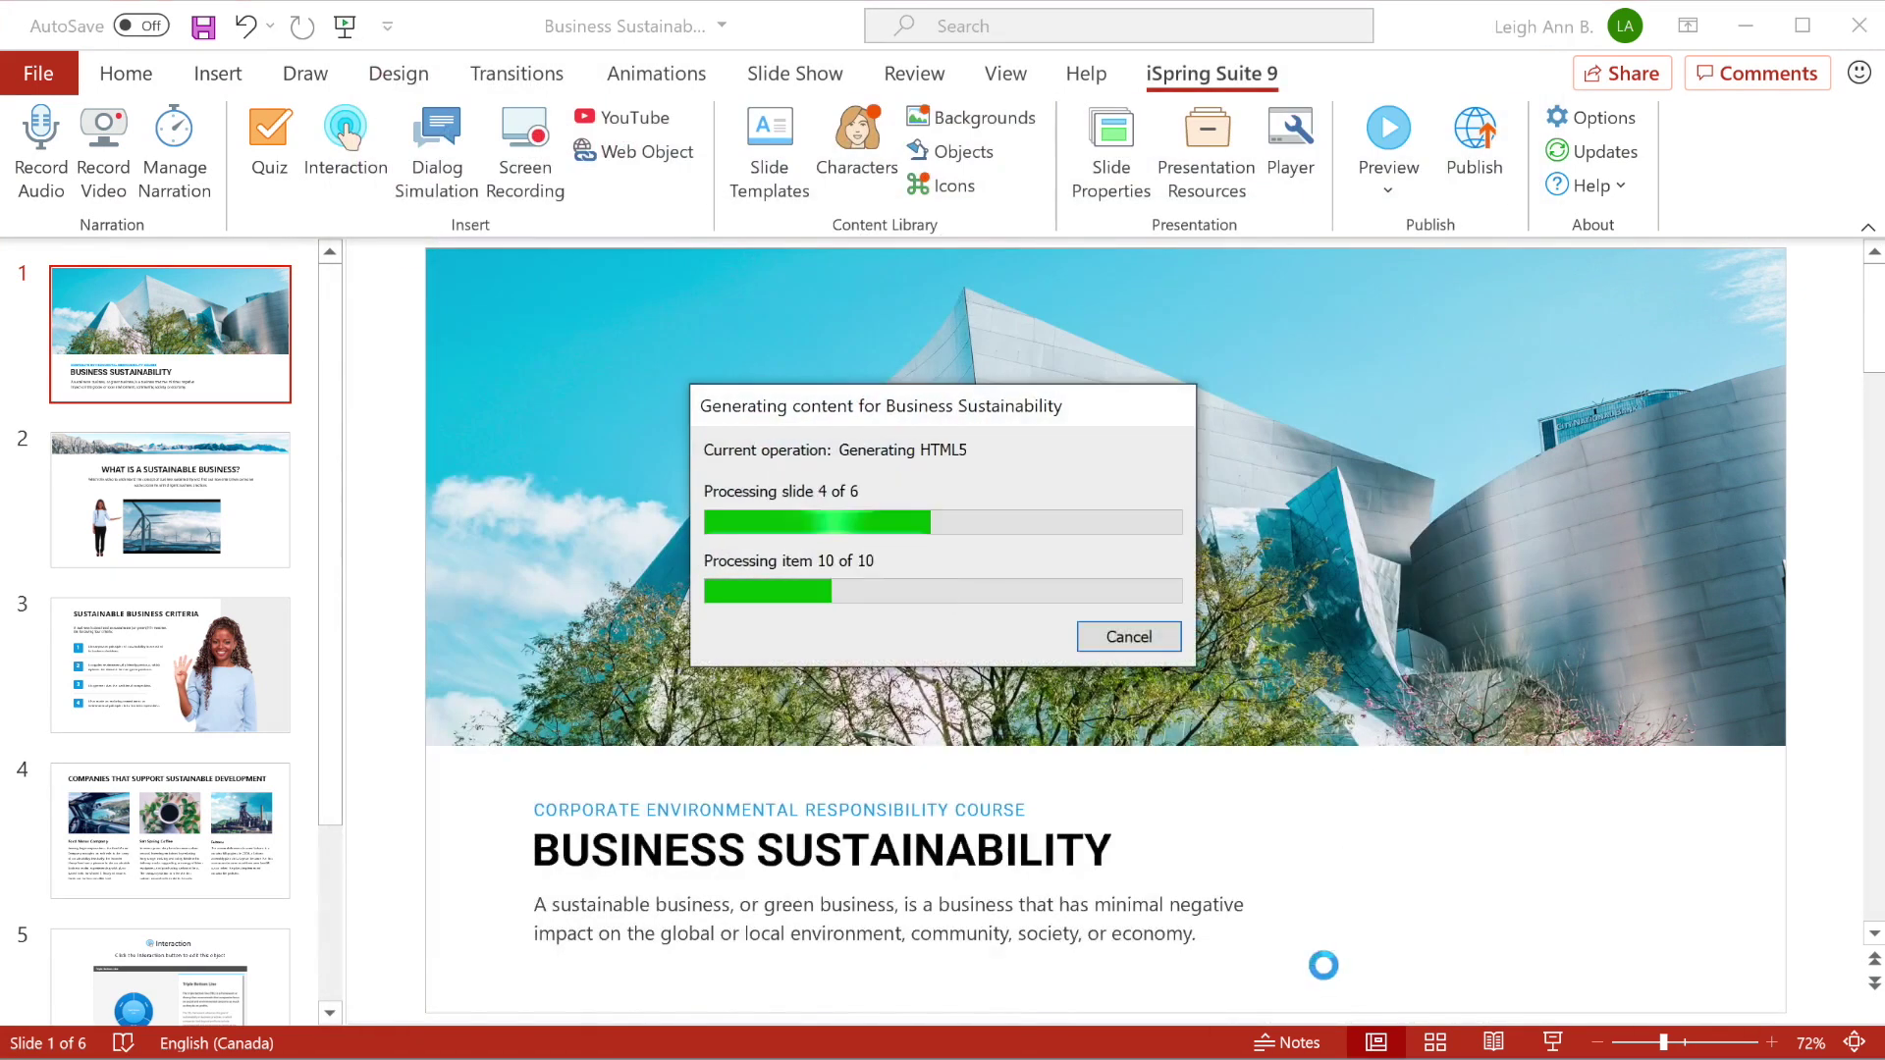
pyautogui.click(636, 796)
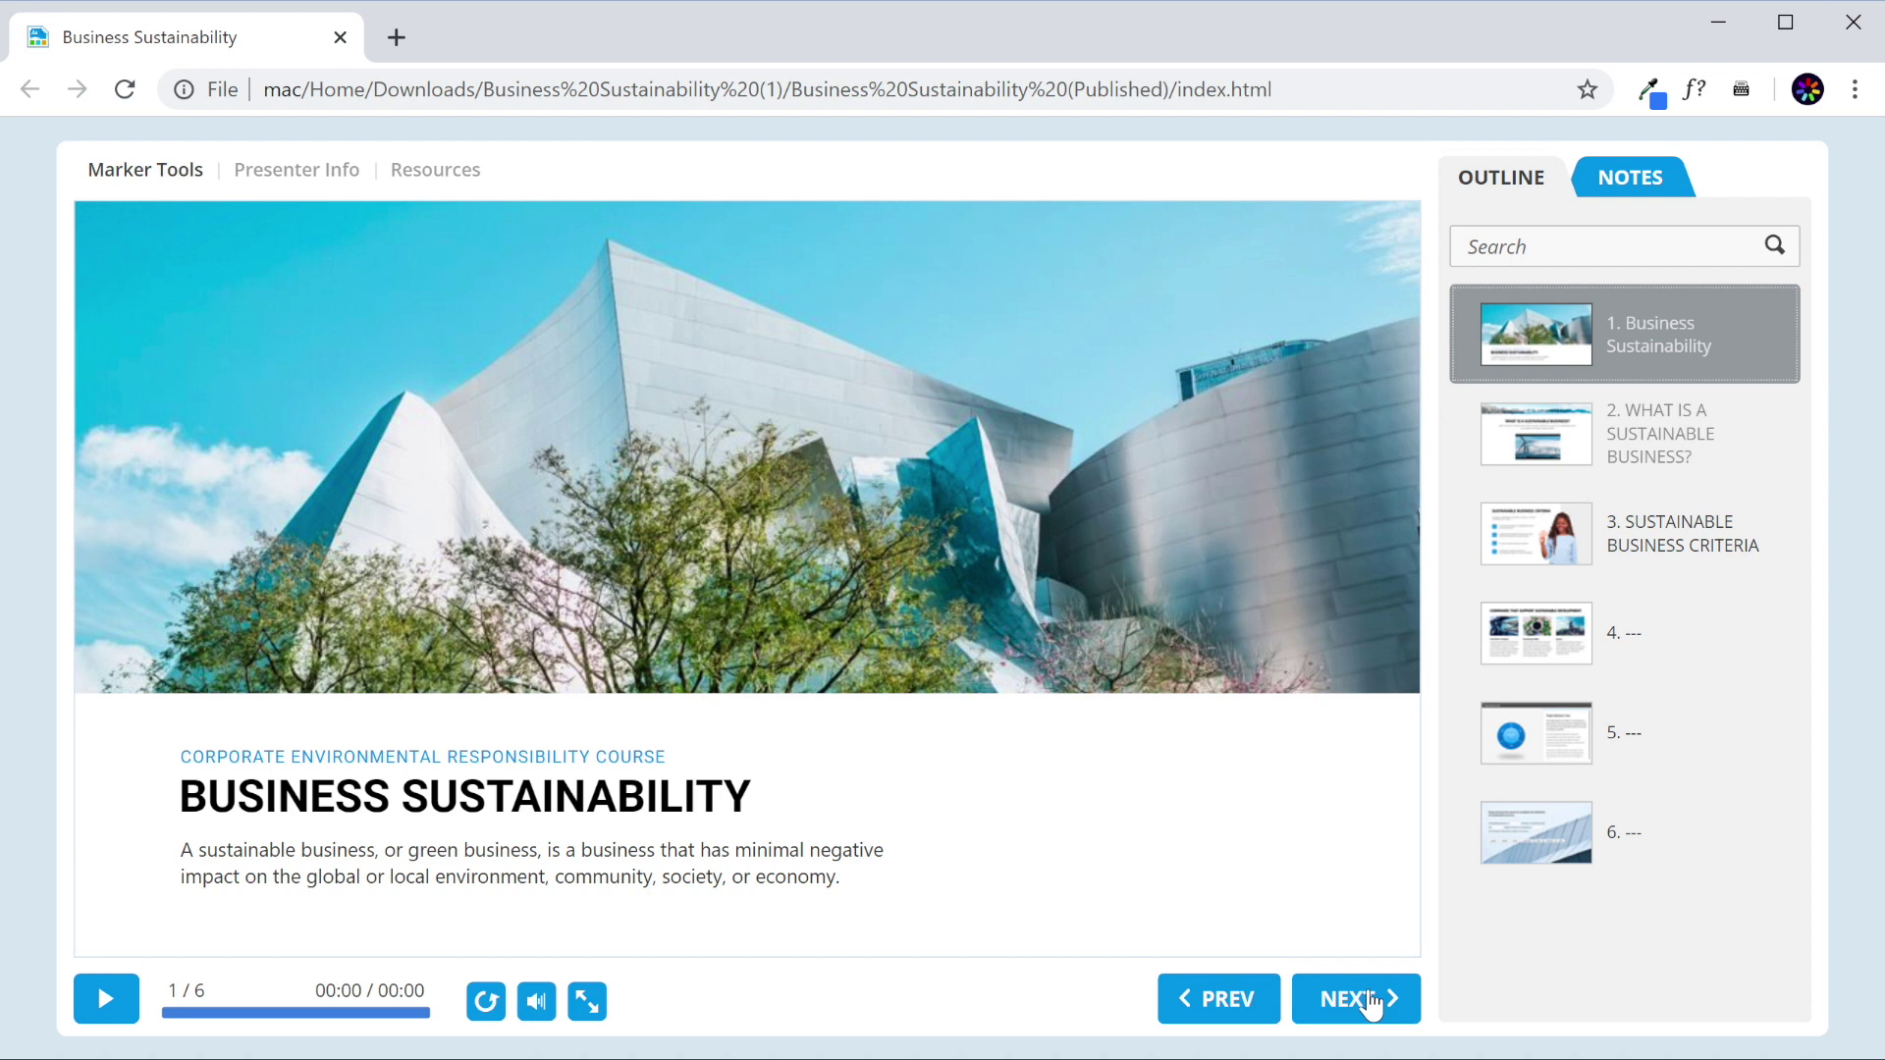
# Step: Advance the published course through slides 2–4 to slide 5, Triple Bottom Line
pyautogui.click(1372, 999)
pyautogui.click(1372, 999)
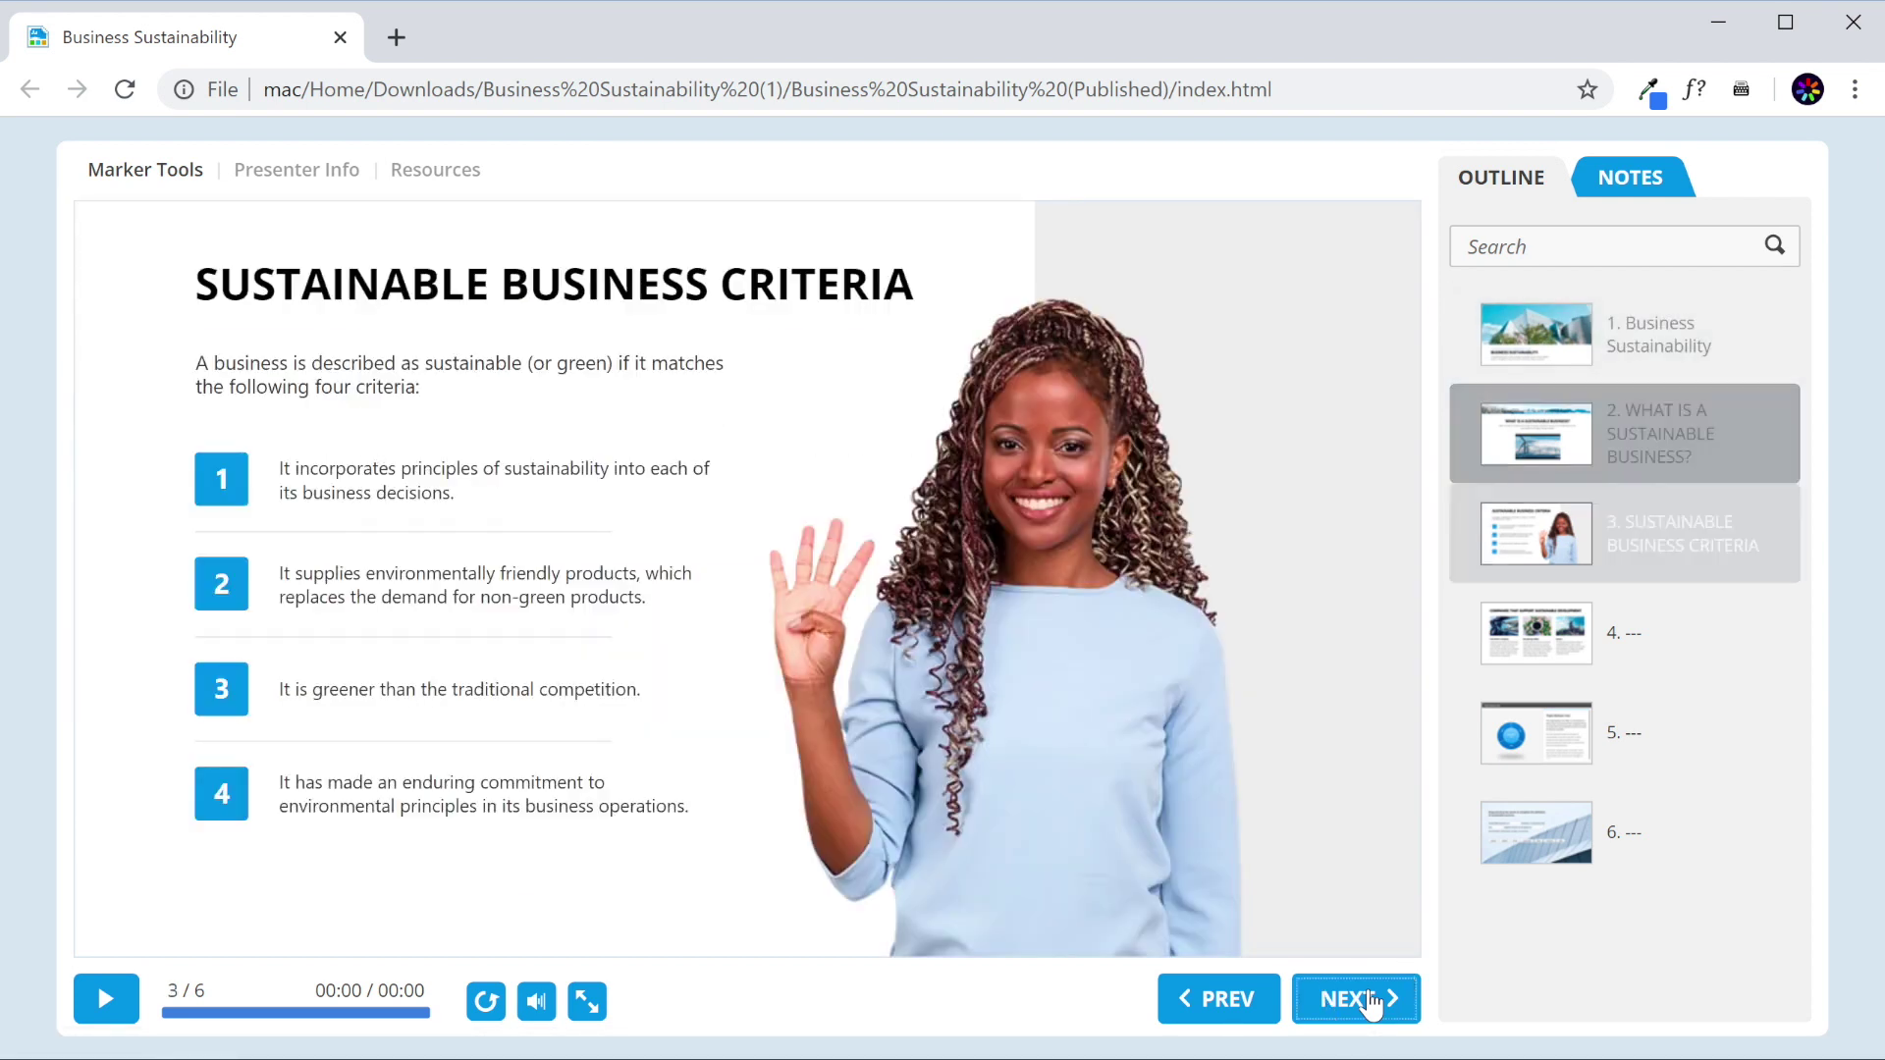
pyautogui.click(1372, 1000)
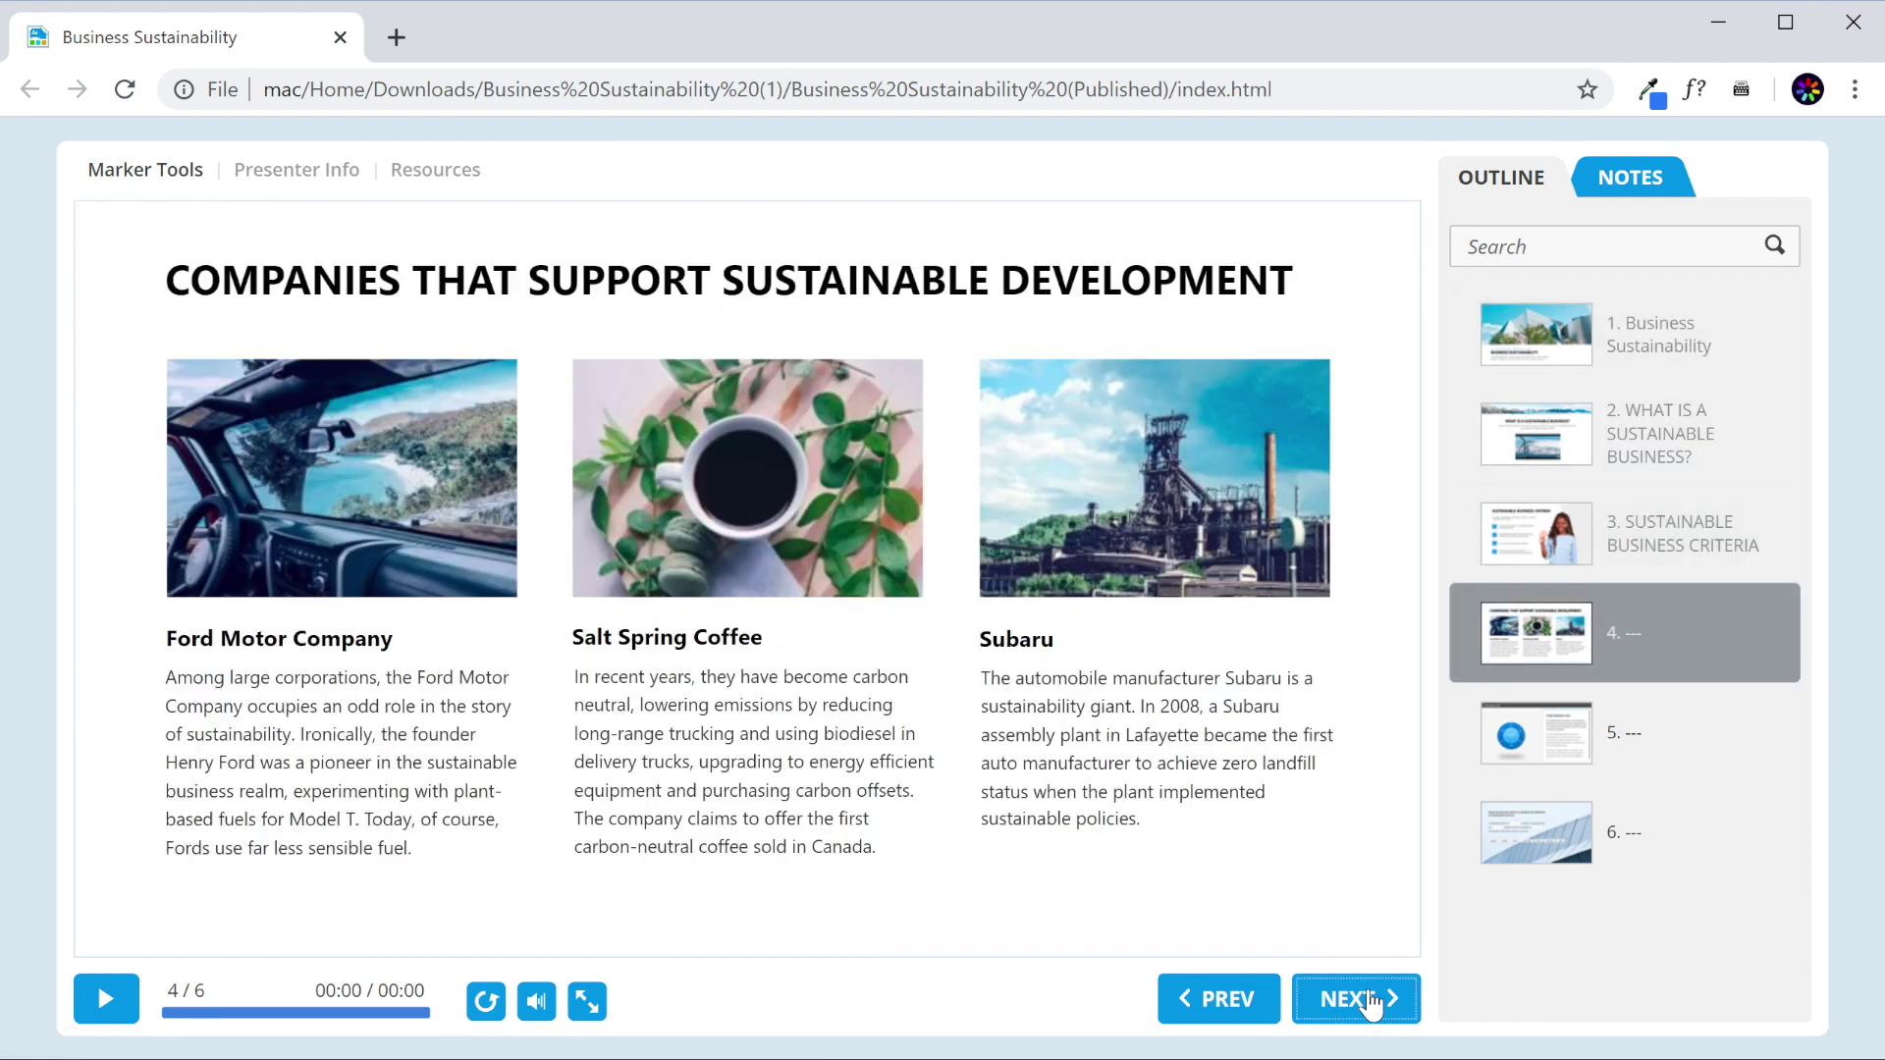
pyautogui.click(1372, 1000)
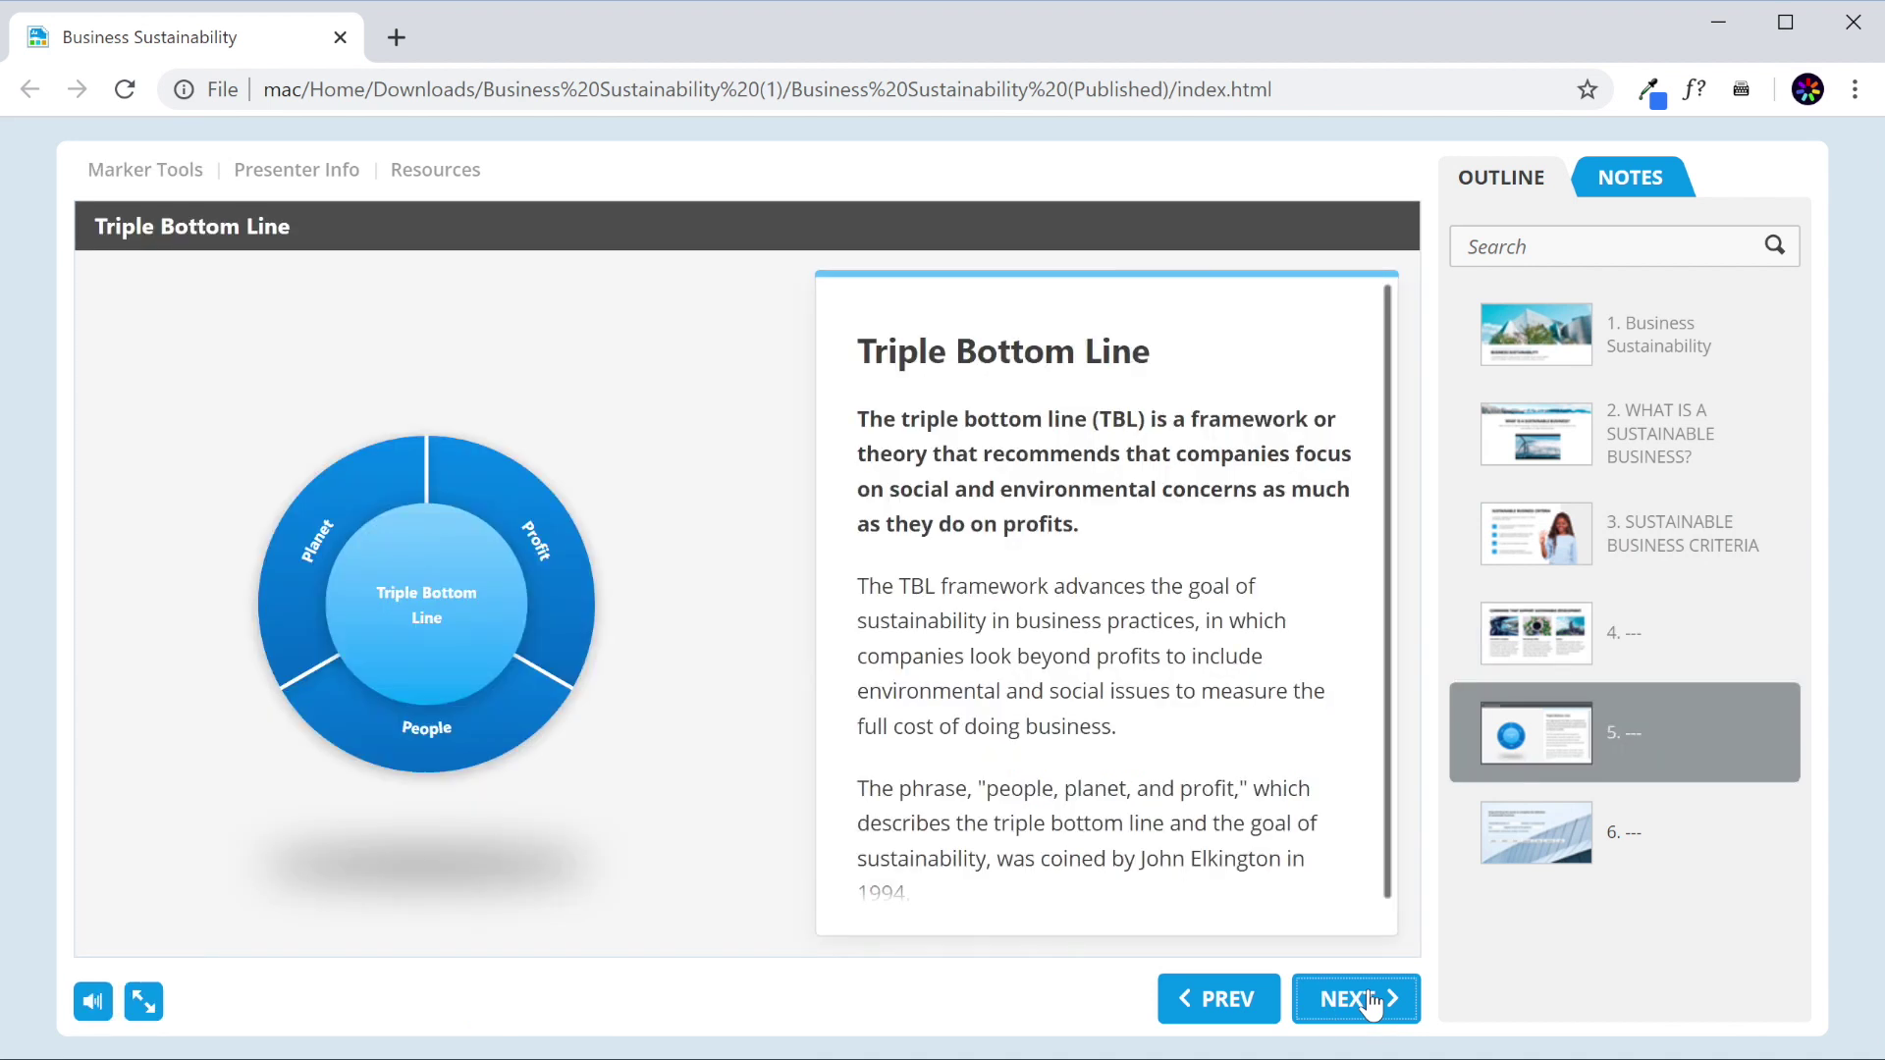